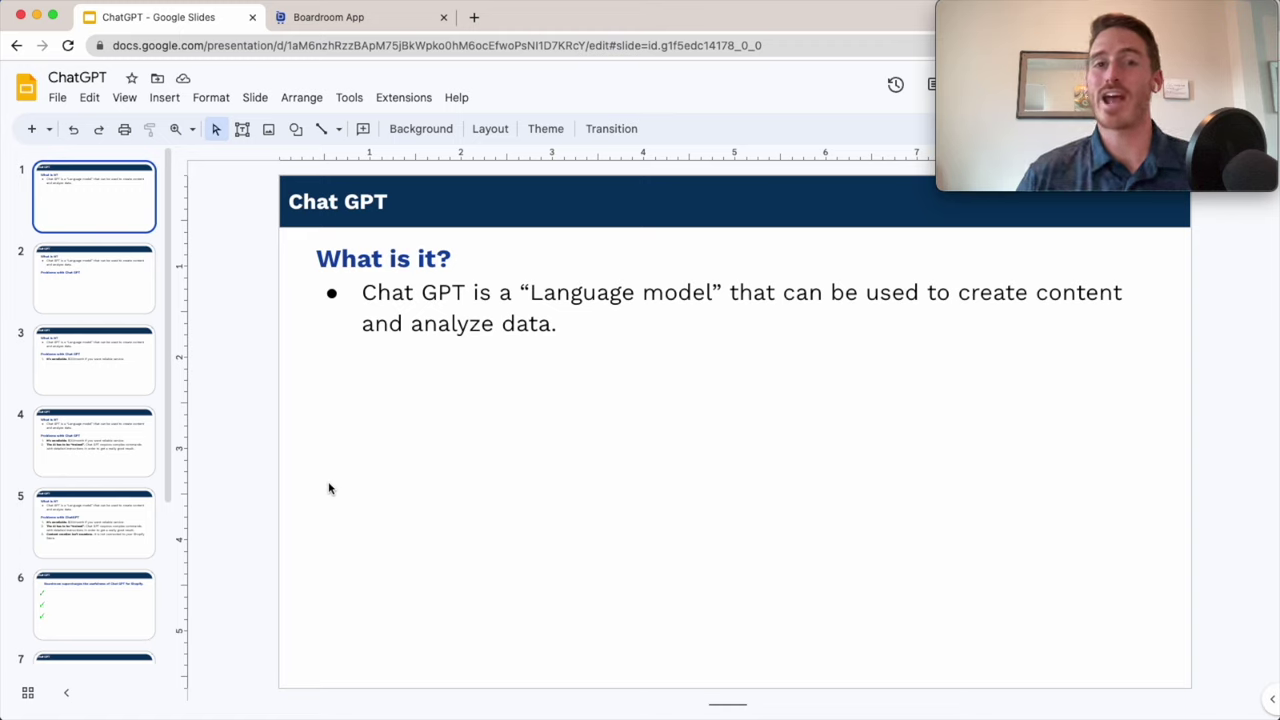
Step: Advance through the ChatGPT deck's problem slides to slide 9 on Boardroom's advantages
key("Down")
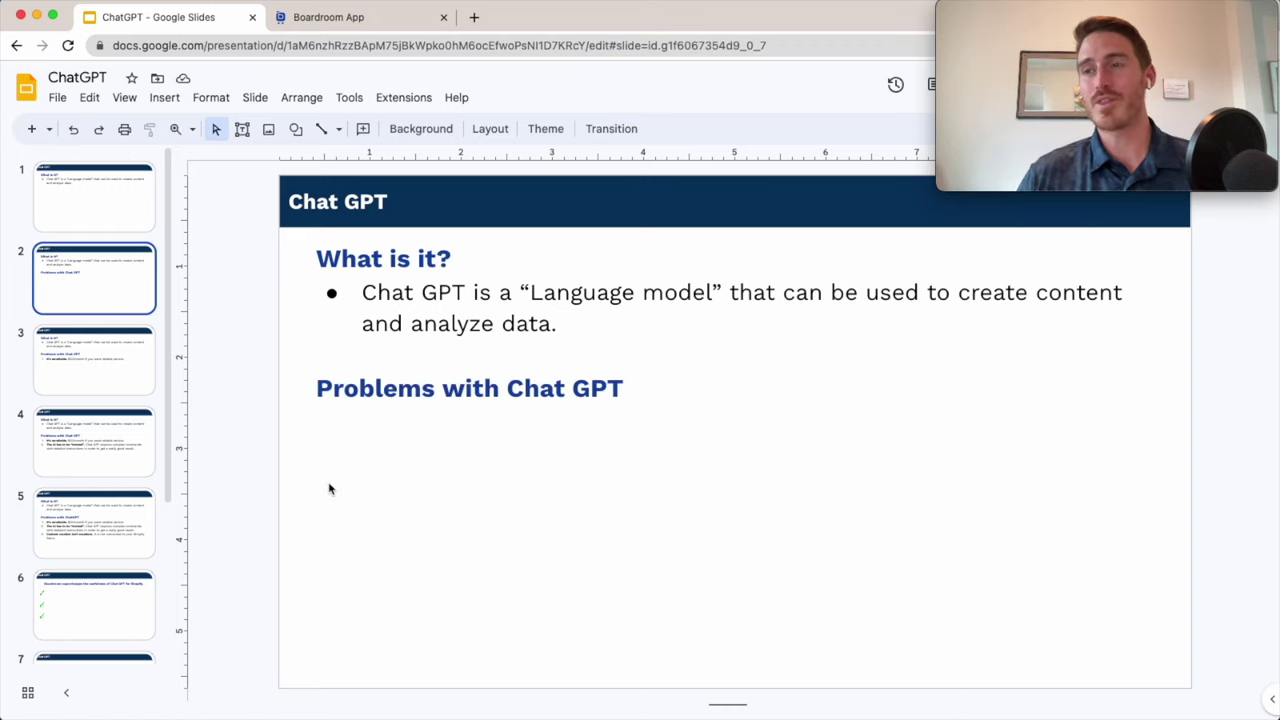
key("Down")
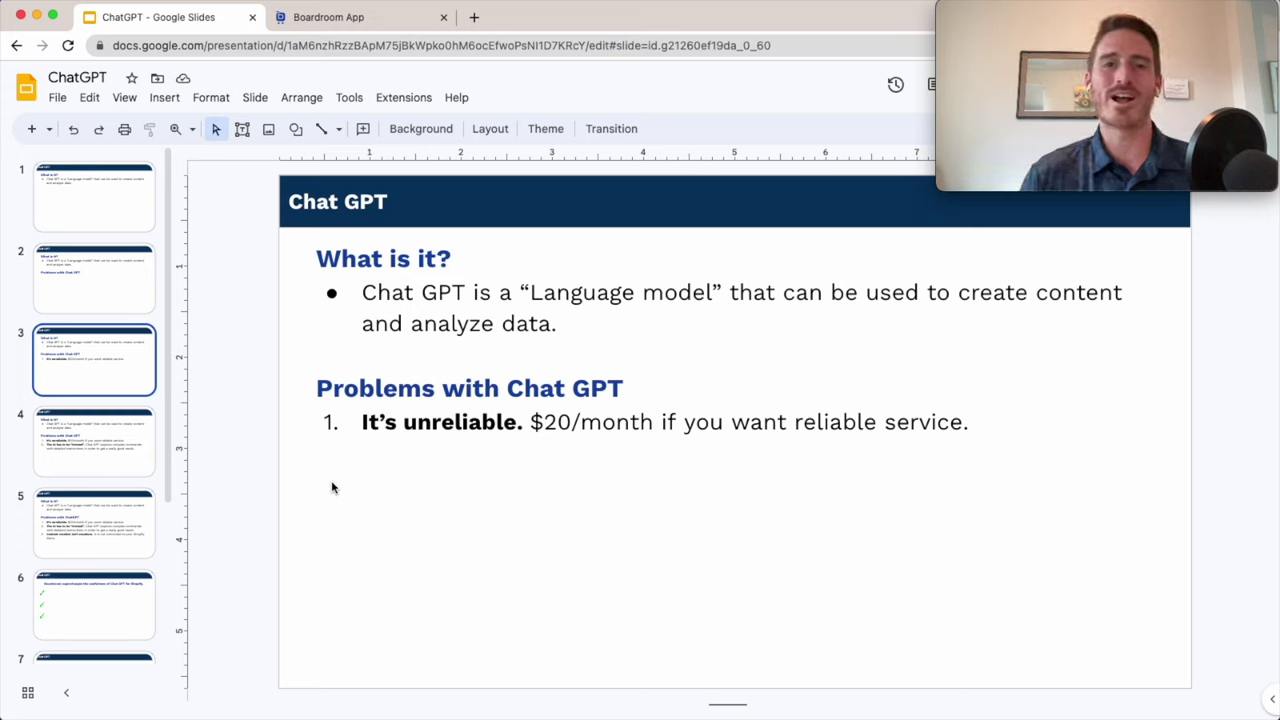
key("Down")
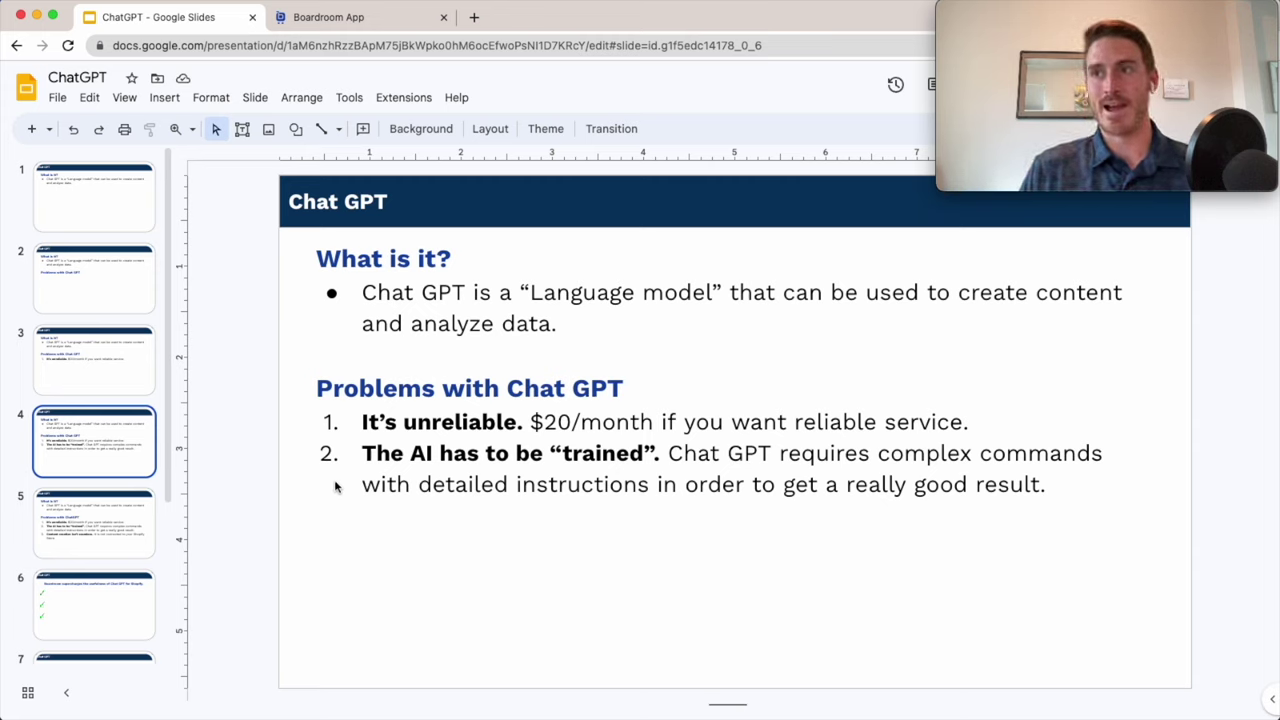
key("Down")
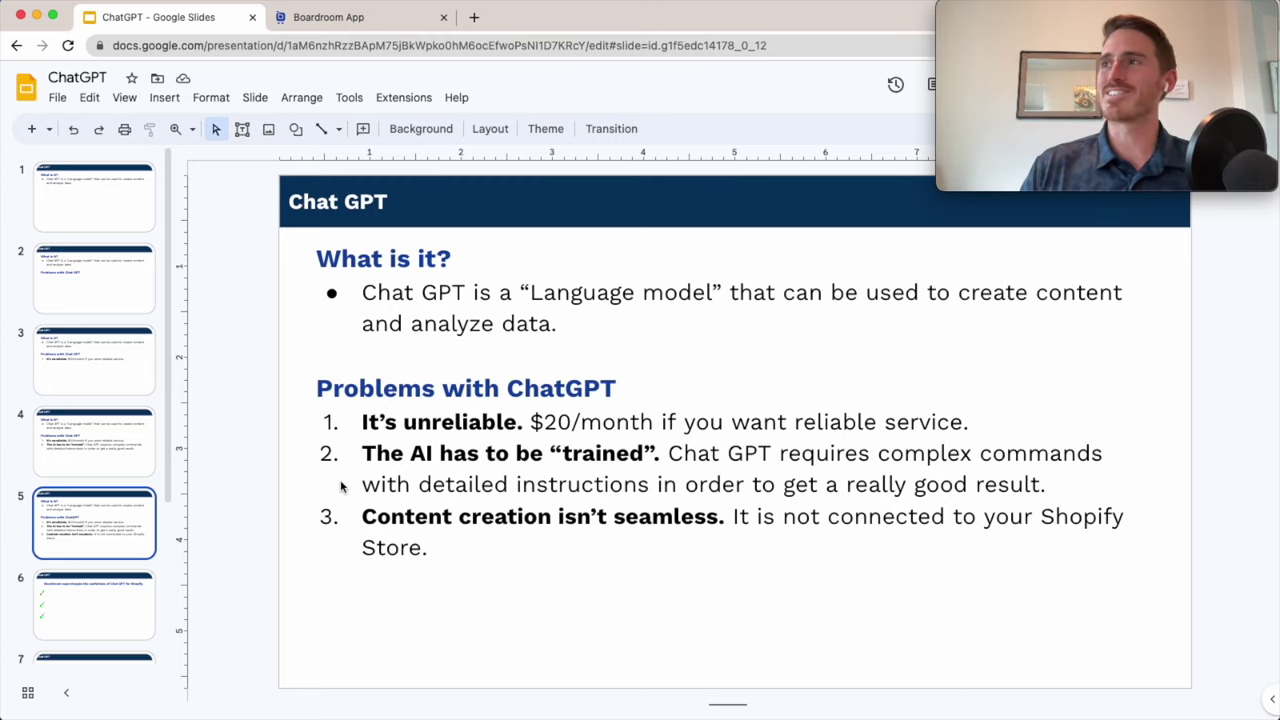
key("Down")
key("Down")
key("Down")
key("Down")
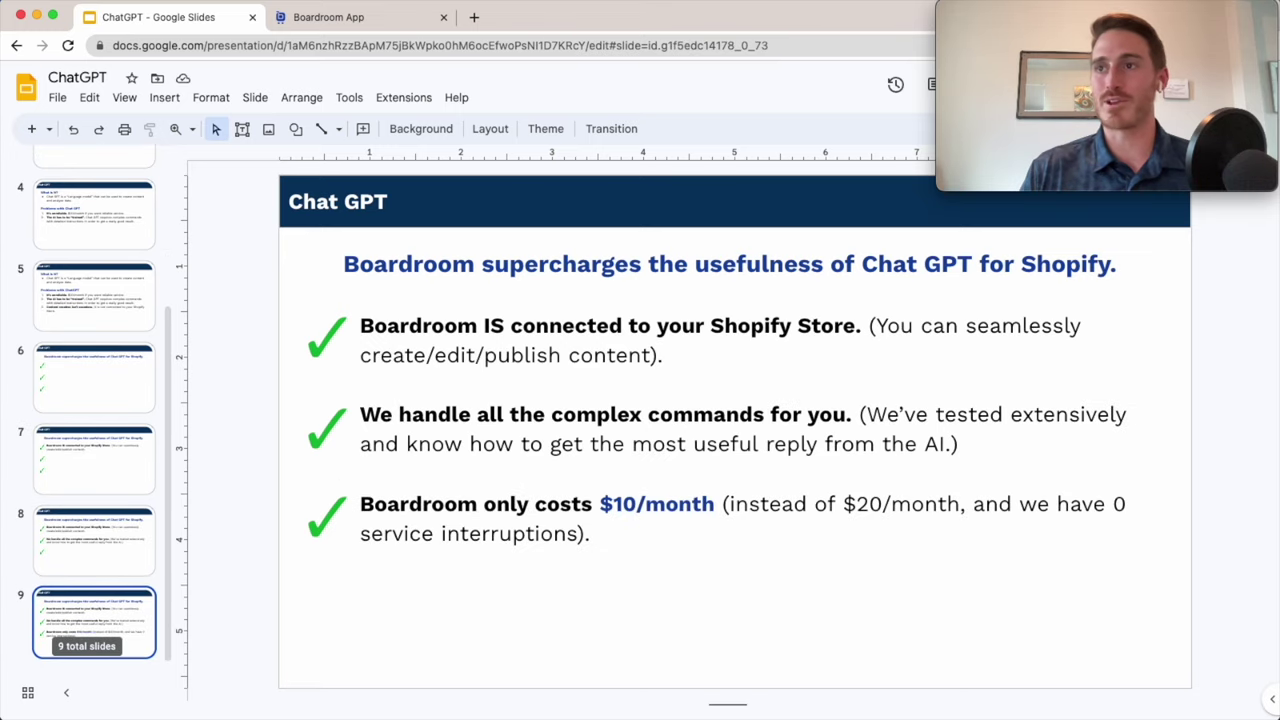
Step: Switch to Boardroom App, briefly expand the sidebar's AI Tools menu, and scroll to the Product Description form
left_click(333, 20)
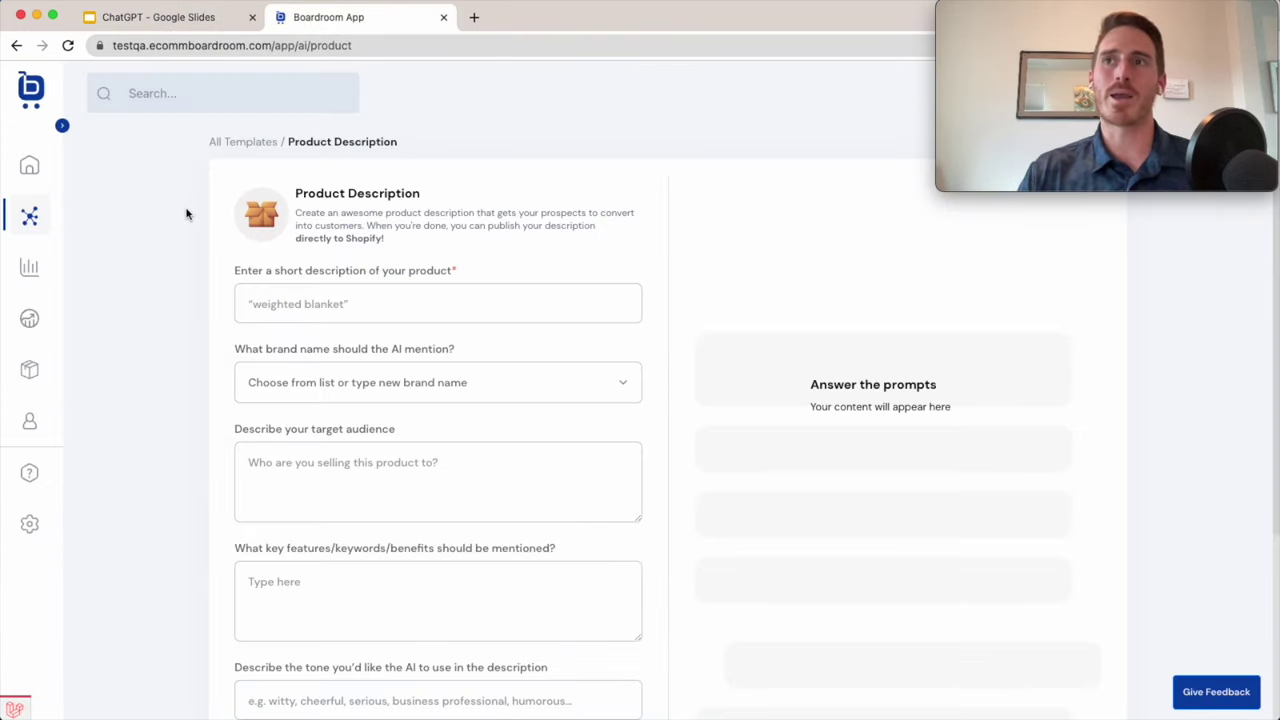
left_click(62, 126)
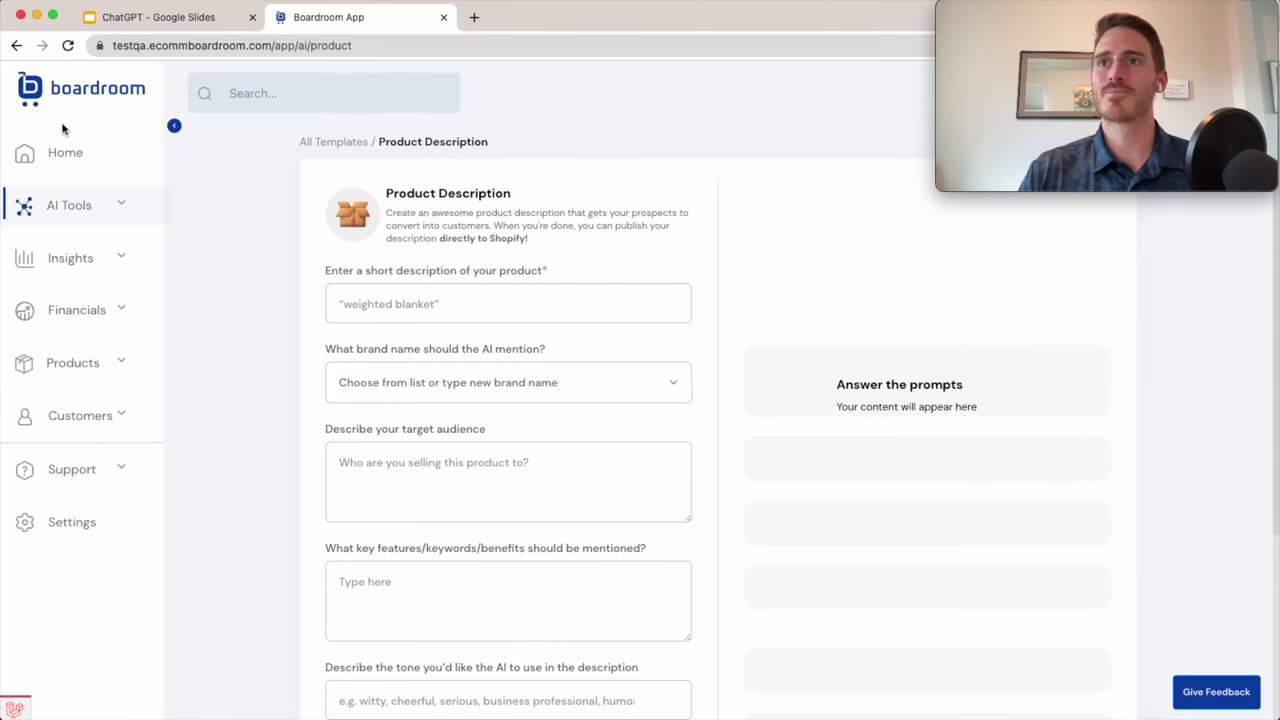
left_click(132, 205)
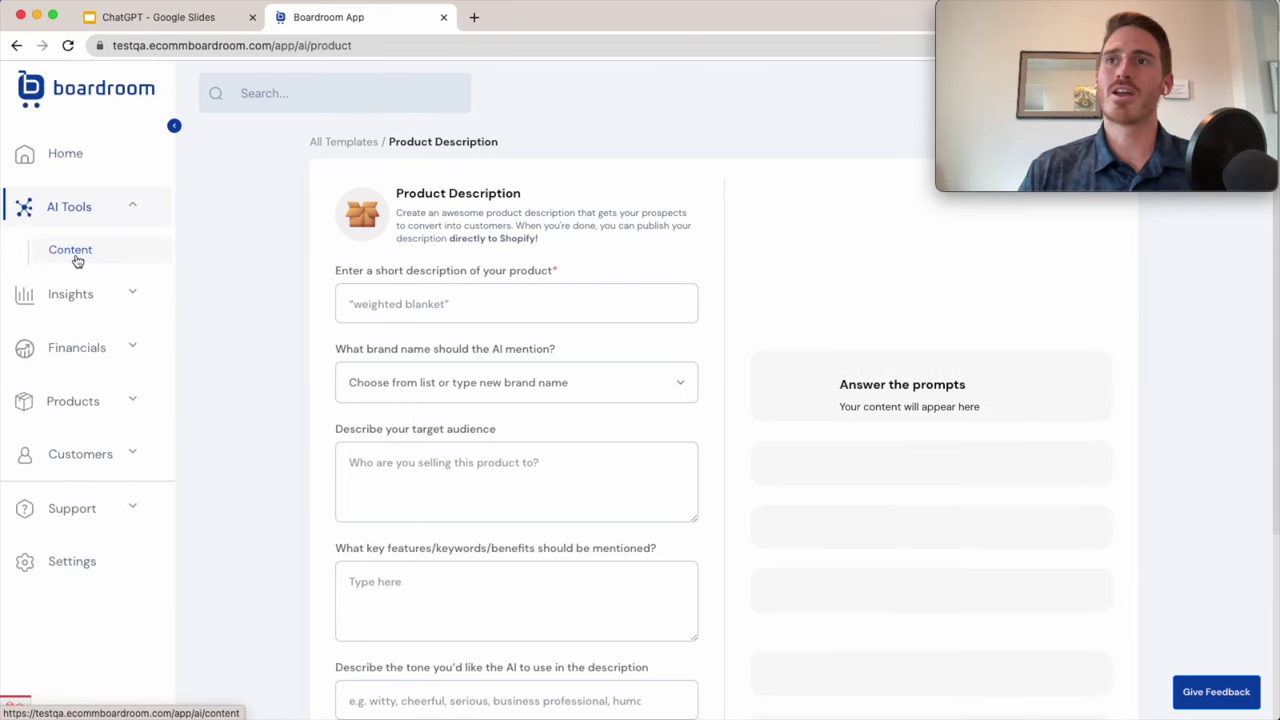
left_click(134, 205)
left_click(174, 126)
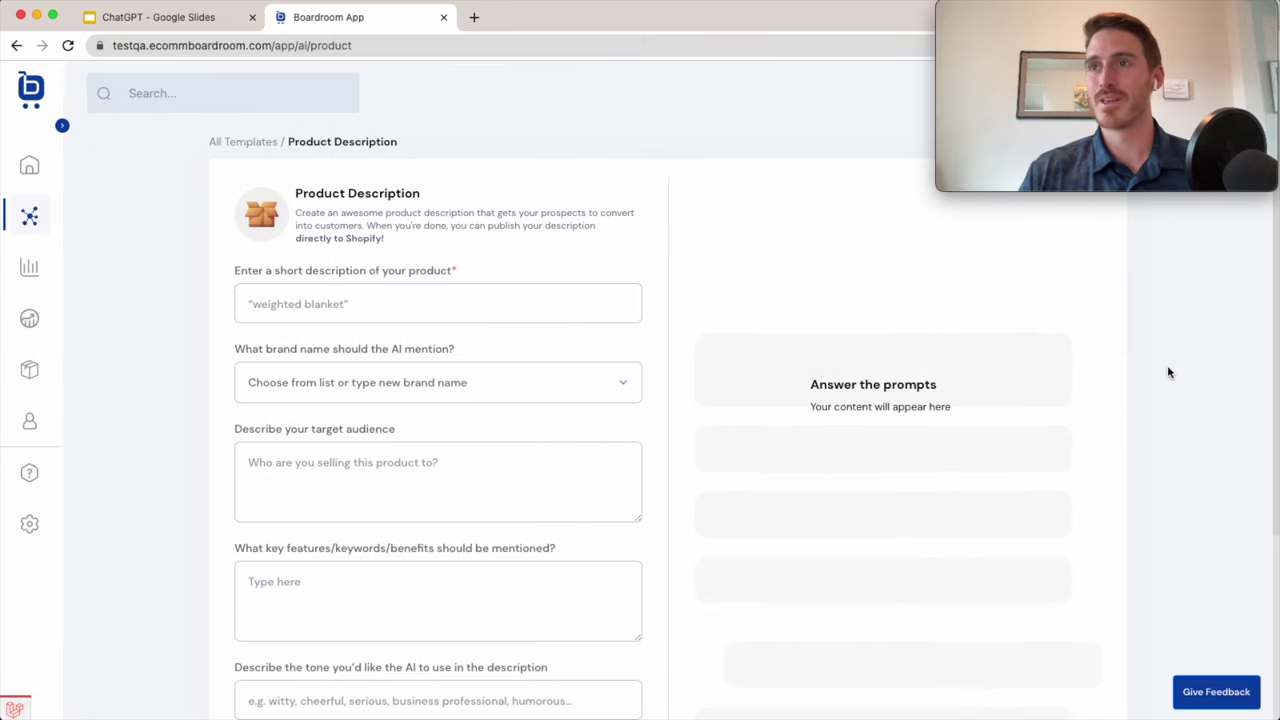
scroll(1167, 372, "down", 2)
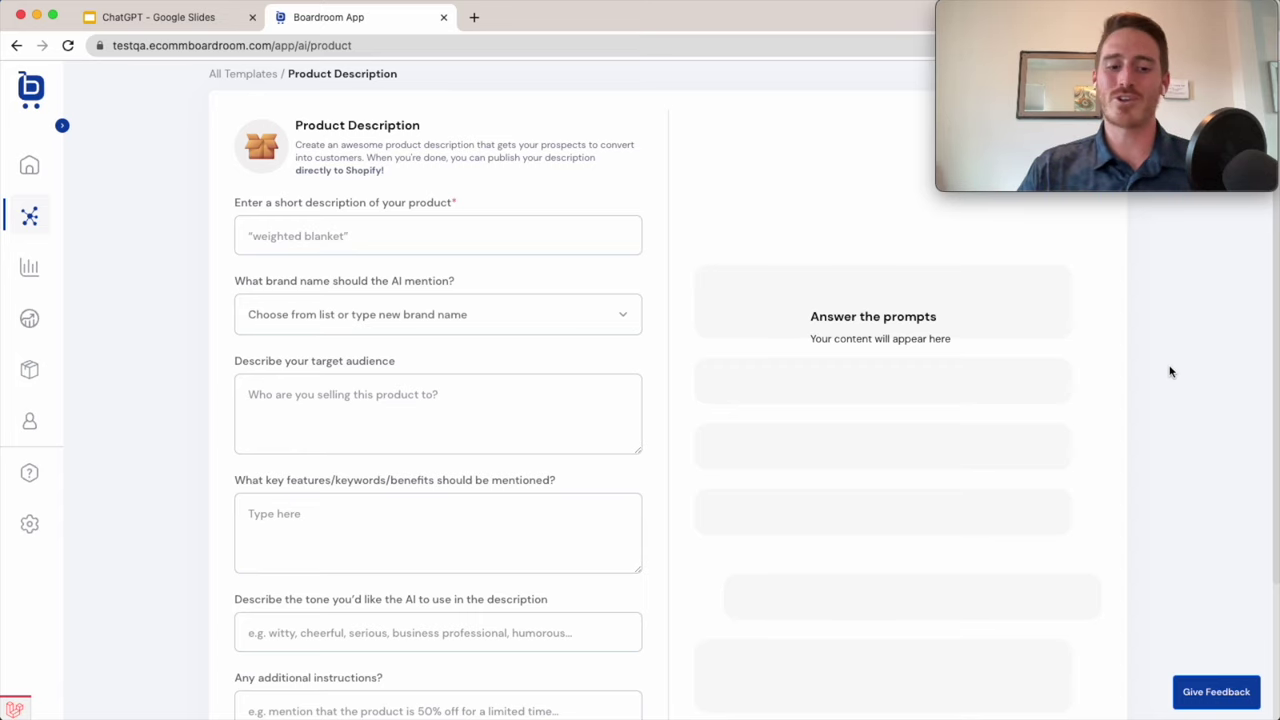
Step: Enter Underwater Snorkel as the product, Splashore as brand, and Outdoor enthusiasts as audience
left_click(389, 237)
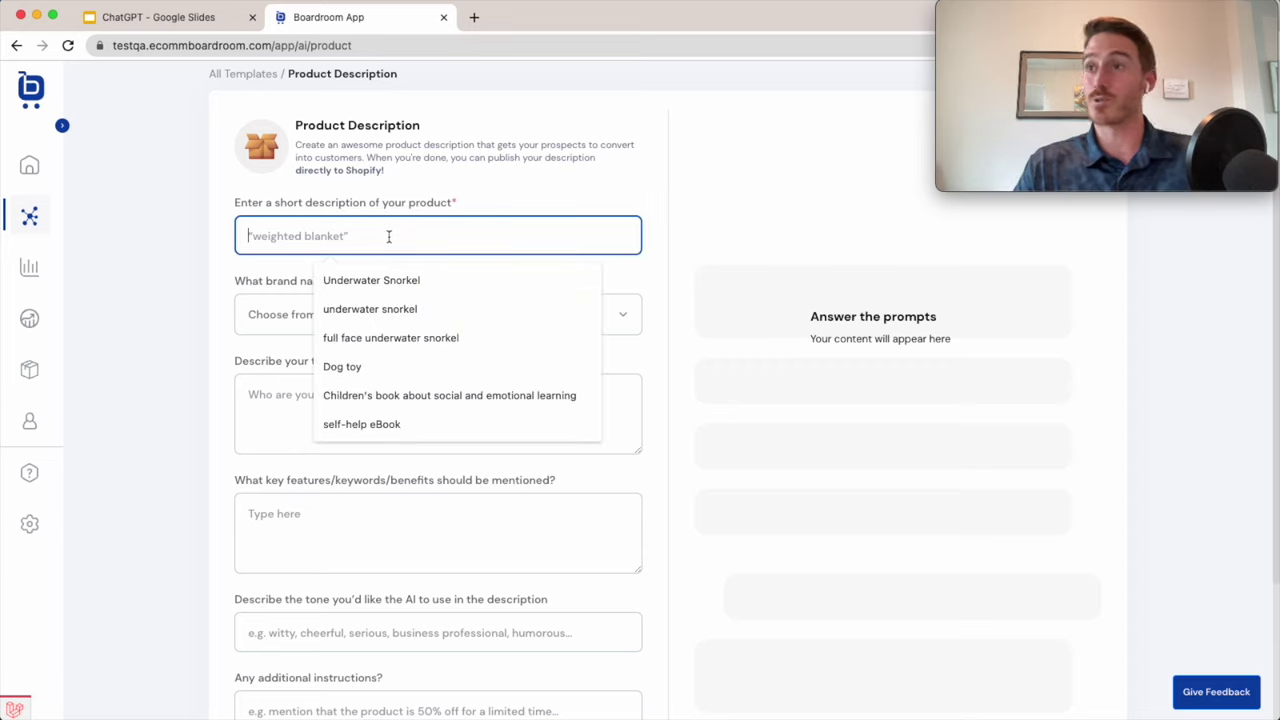
left_click(366, 280)
left_click(214, 278)
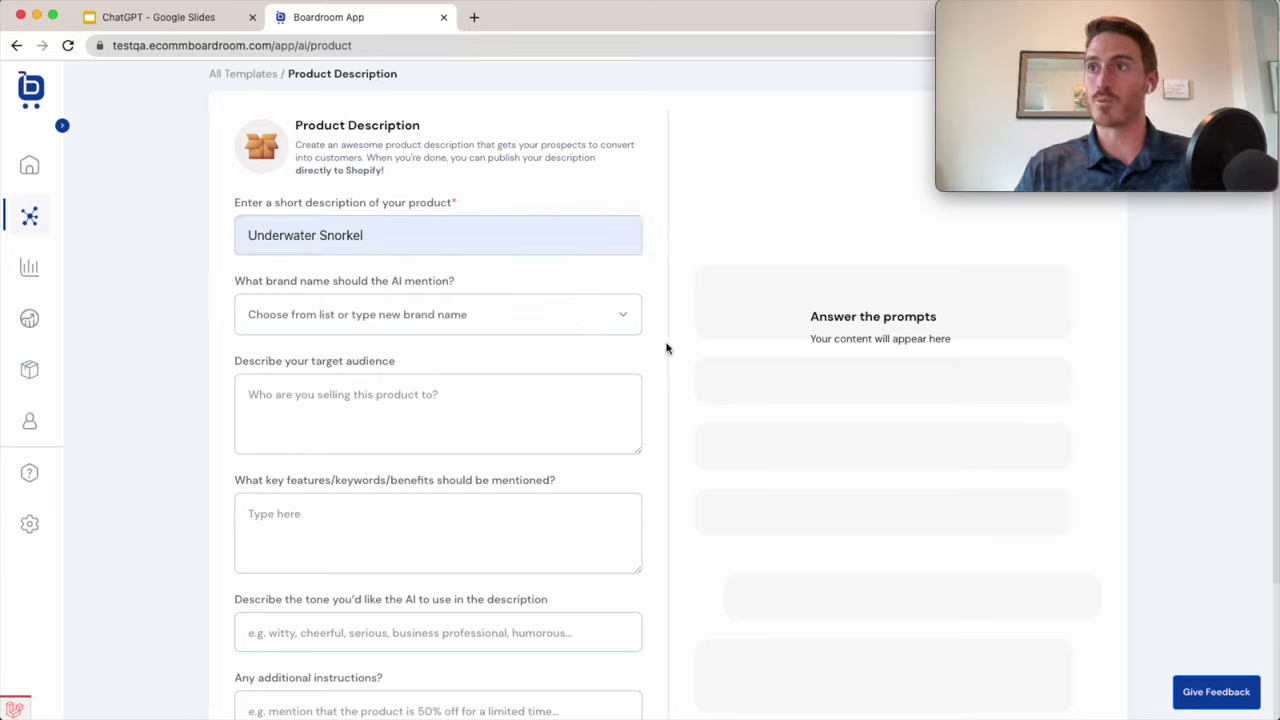
left_click(626, 318)
left_click(366, 451)
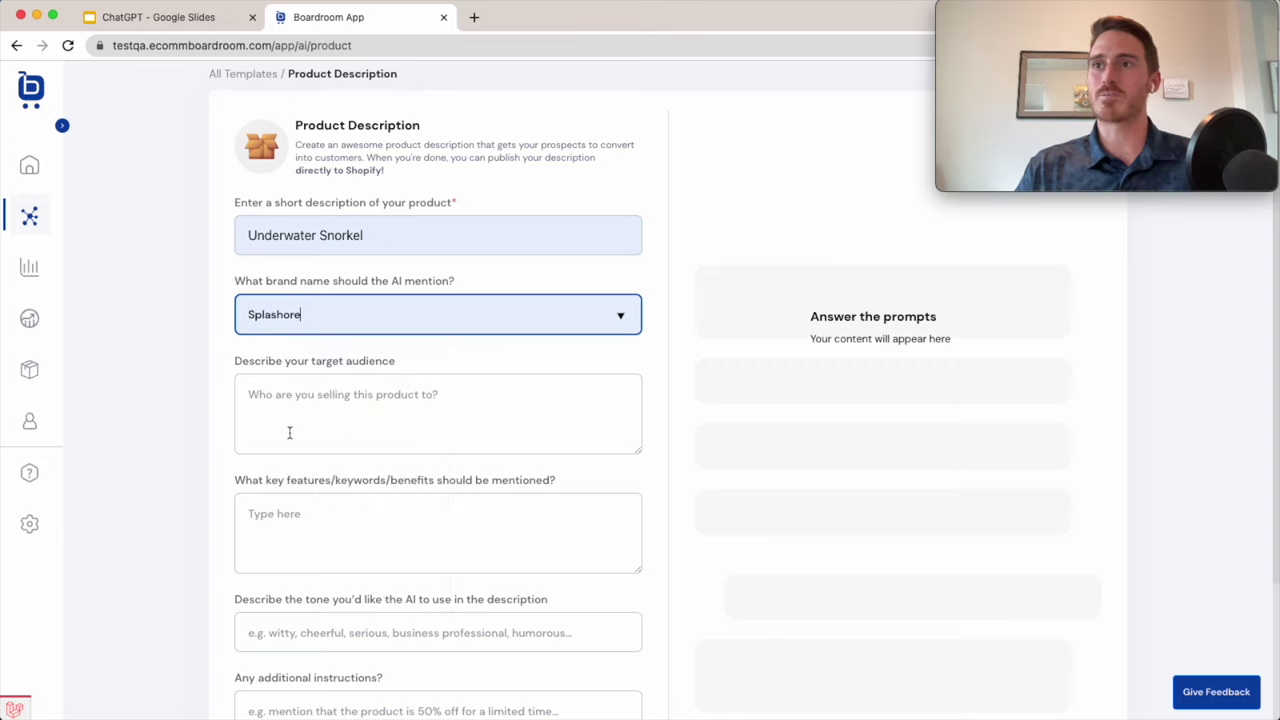
left_click(312, 405)
type("Outdo")
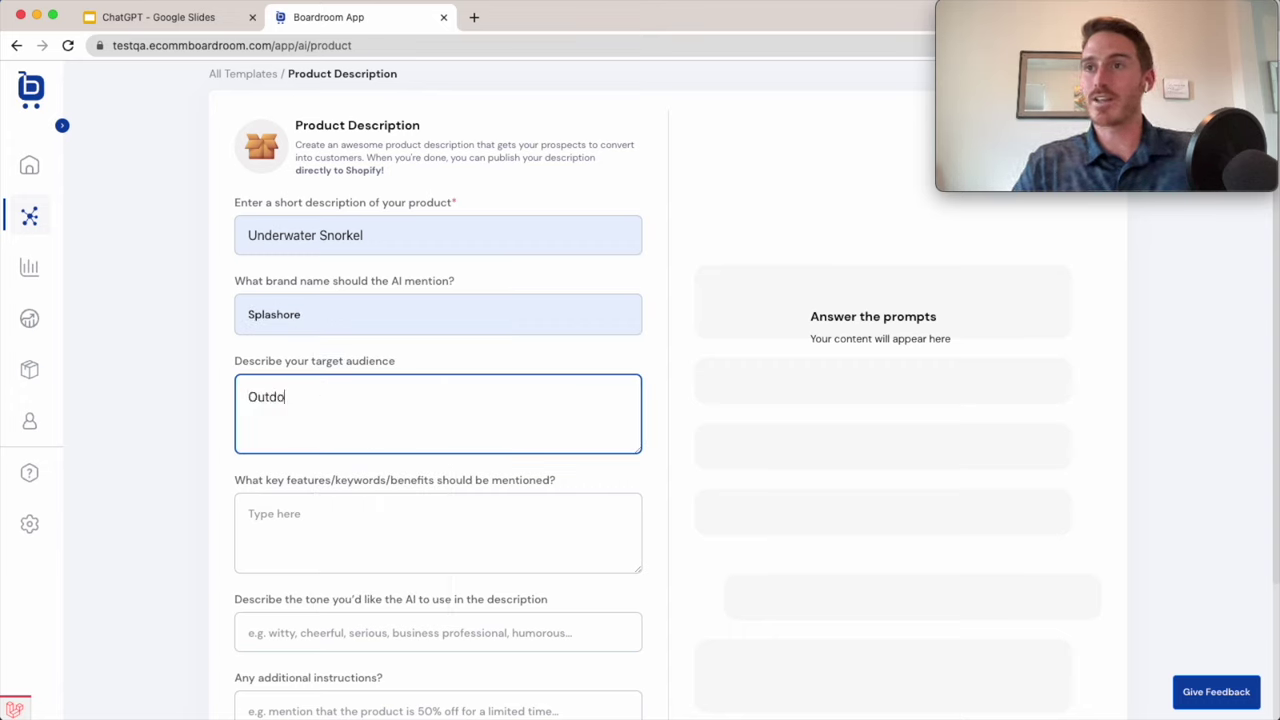
type("or enthusiasts")
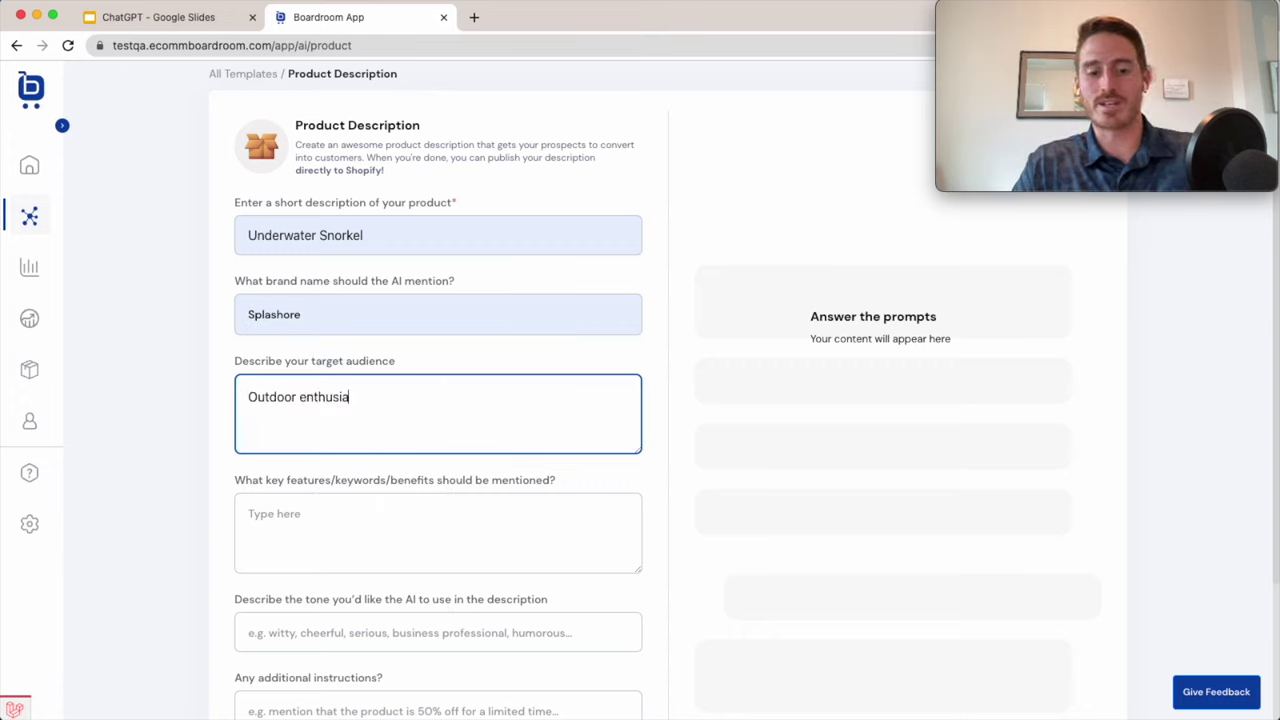
Step: Enter key features: 'no fog full face mask, easy to assemble, allows you to dive without fear'
left_click(279, 520)
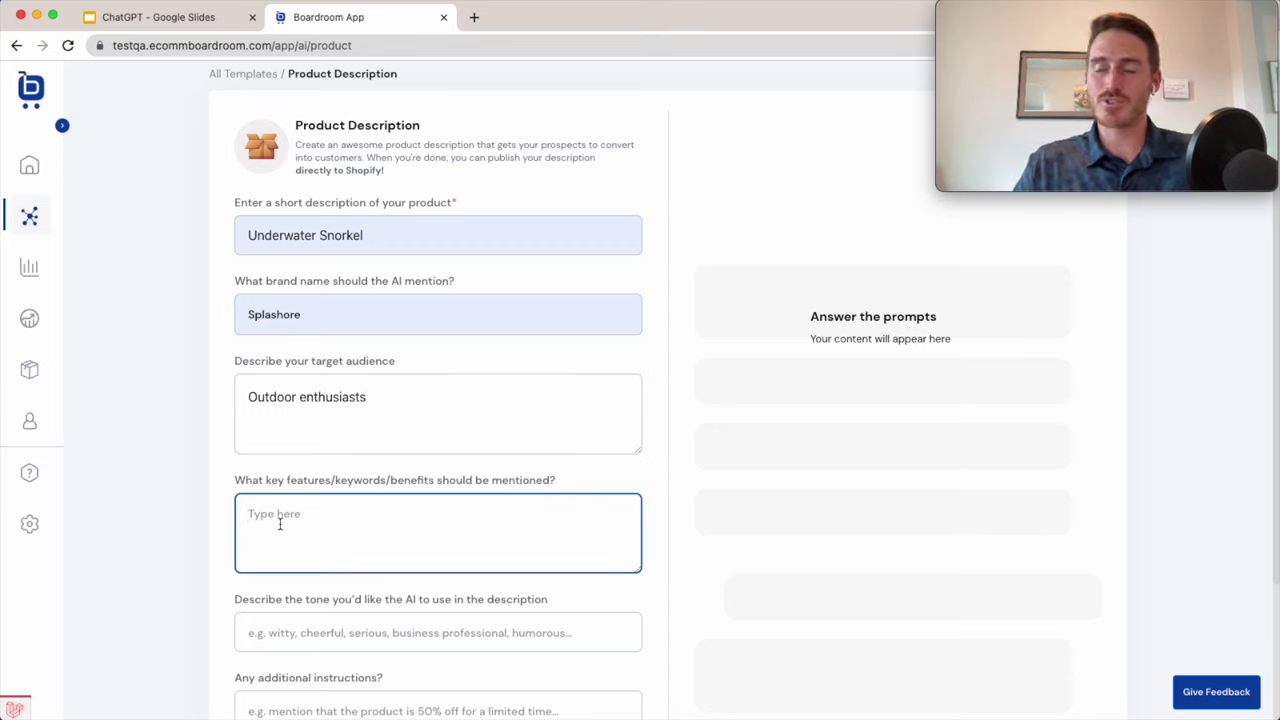
type("no fog f")
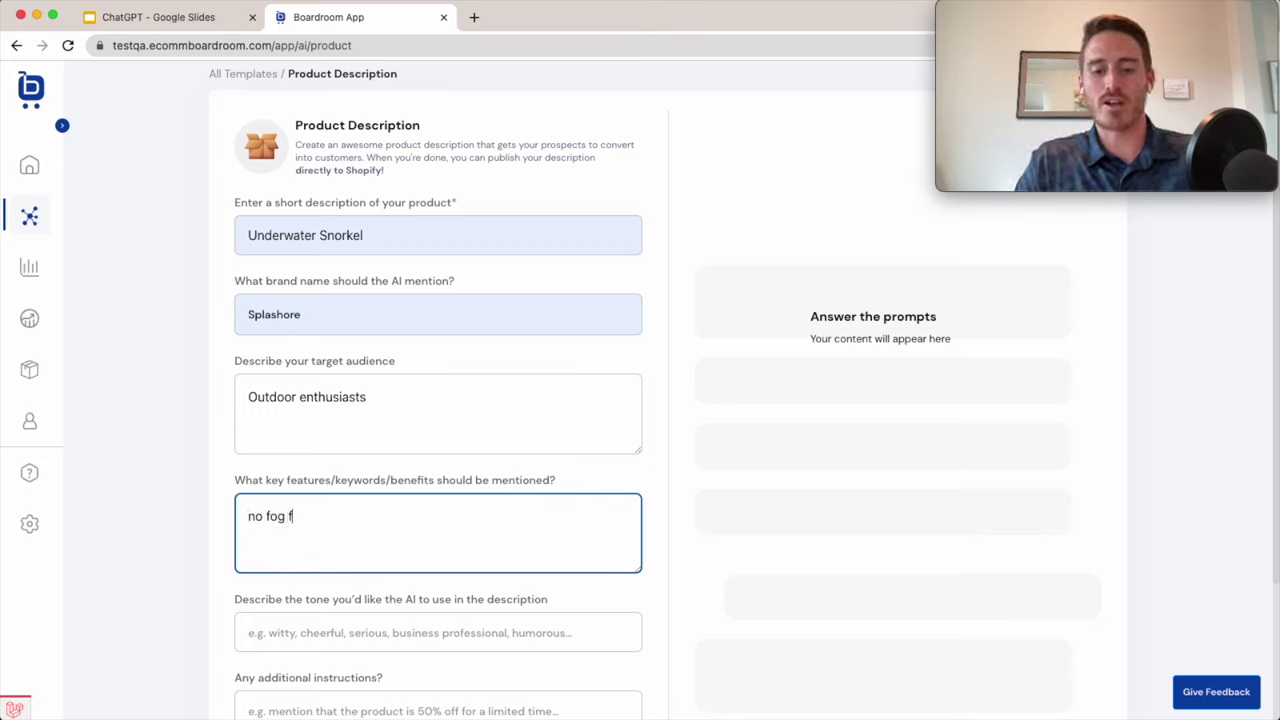
type("ull face mask, easy to e")
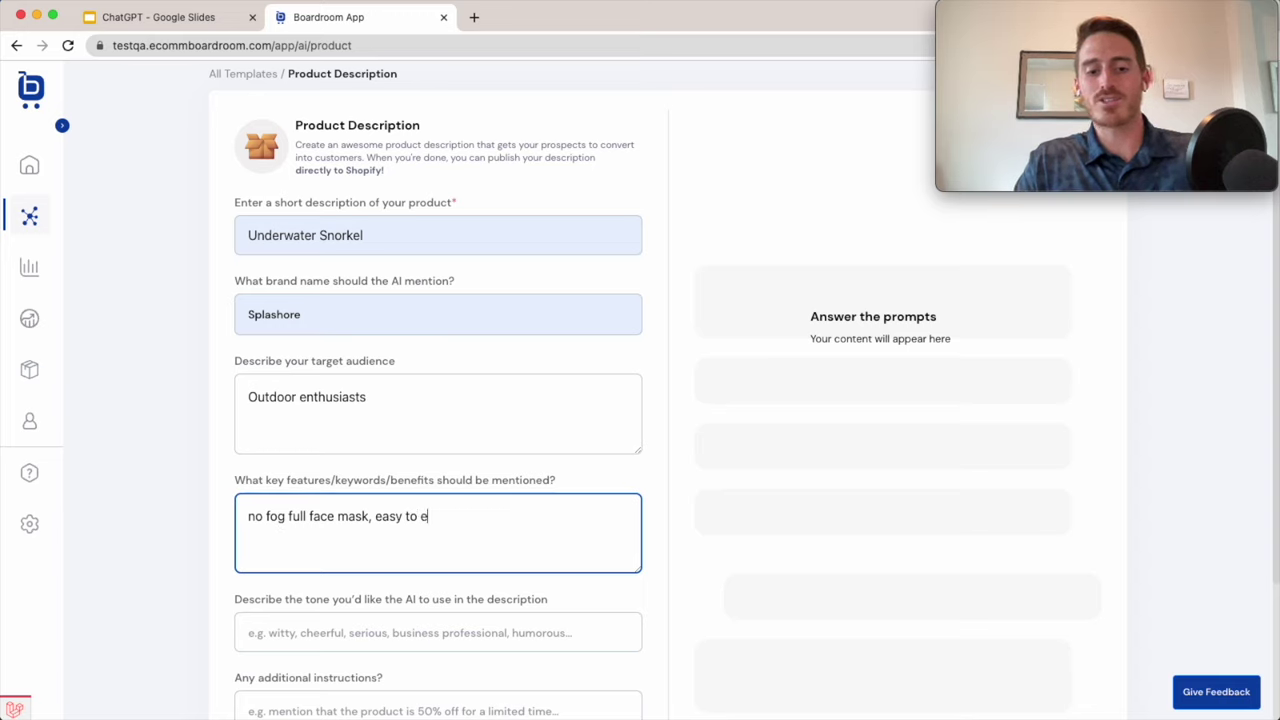
key("BackSpace")
type("assemb")
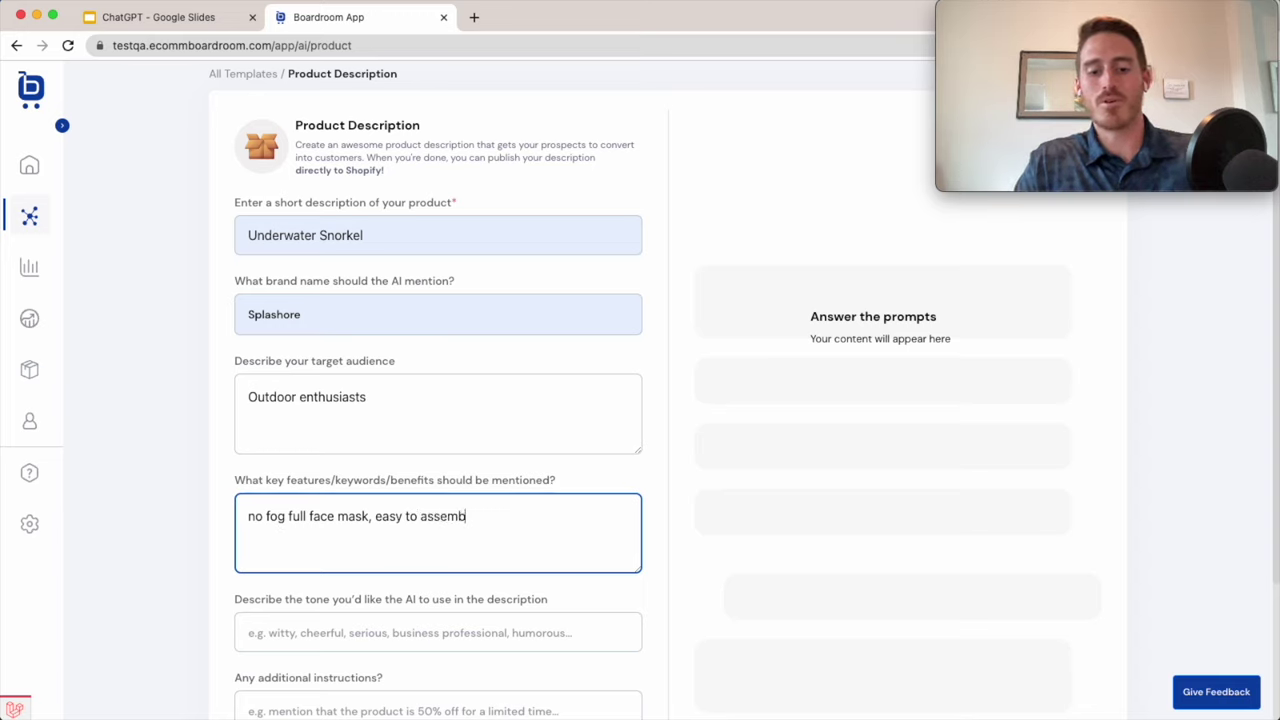
type("le, allows you to")
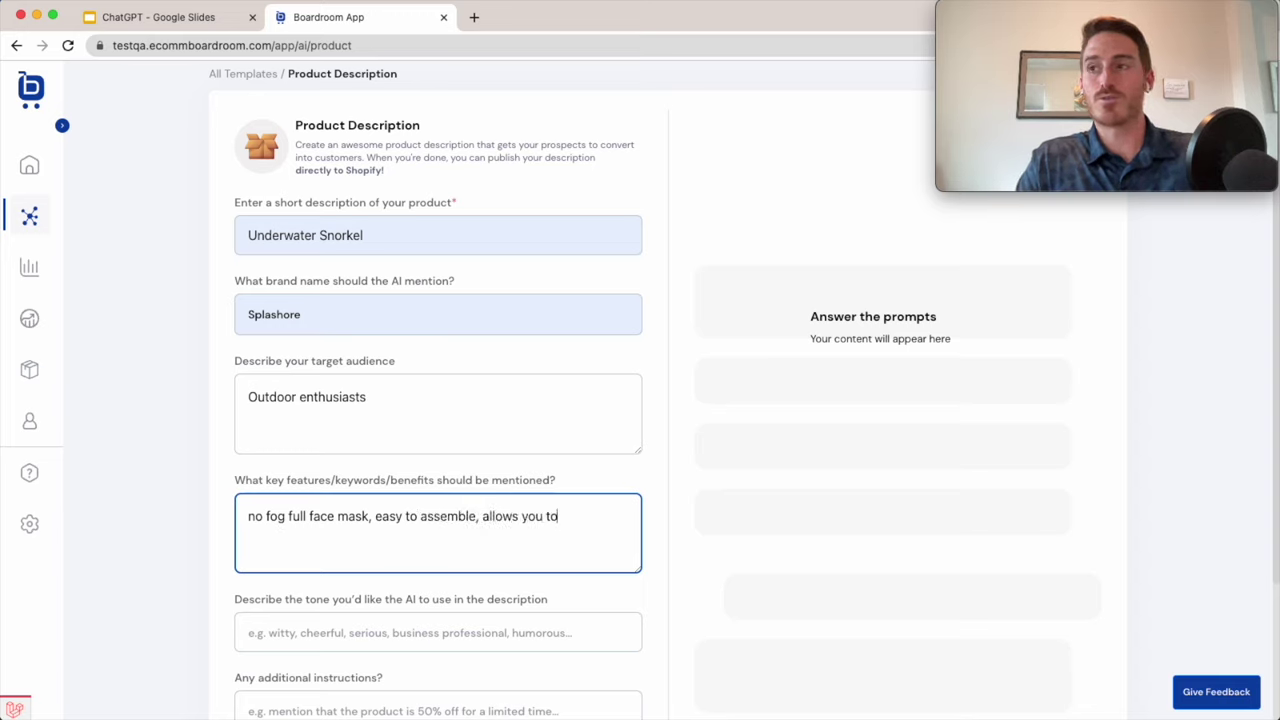
type(" dive without fear")
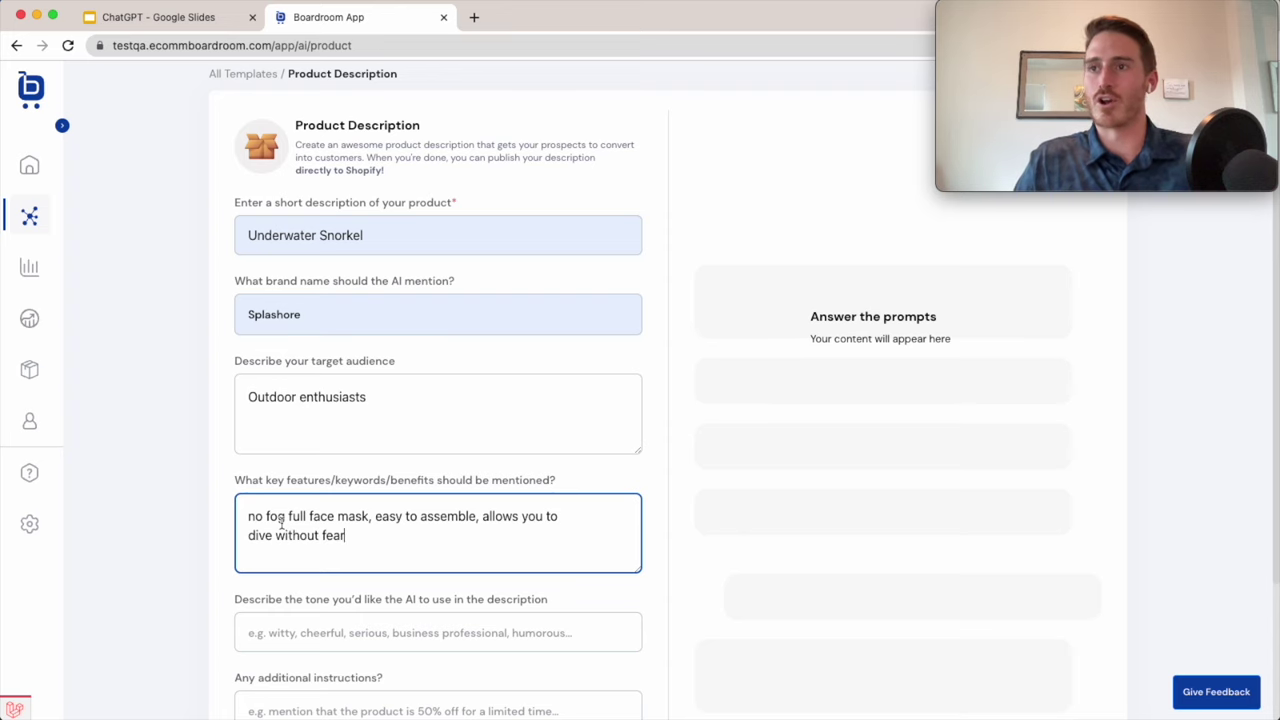
Step: Set the tone to Energetic and add the instruction 'limit to 60 words'
scroll(214, 459, "down", 4)
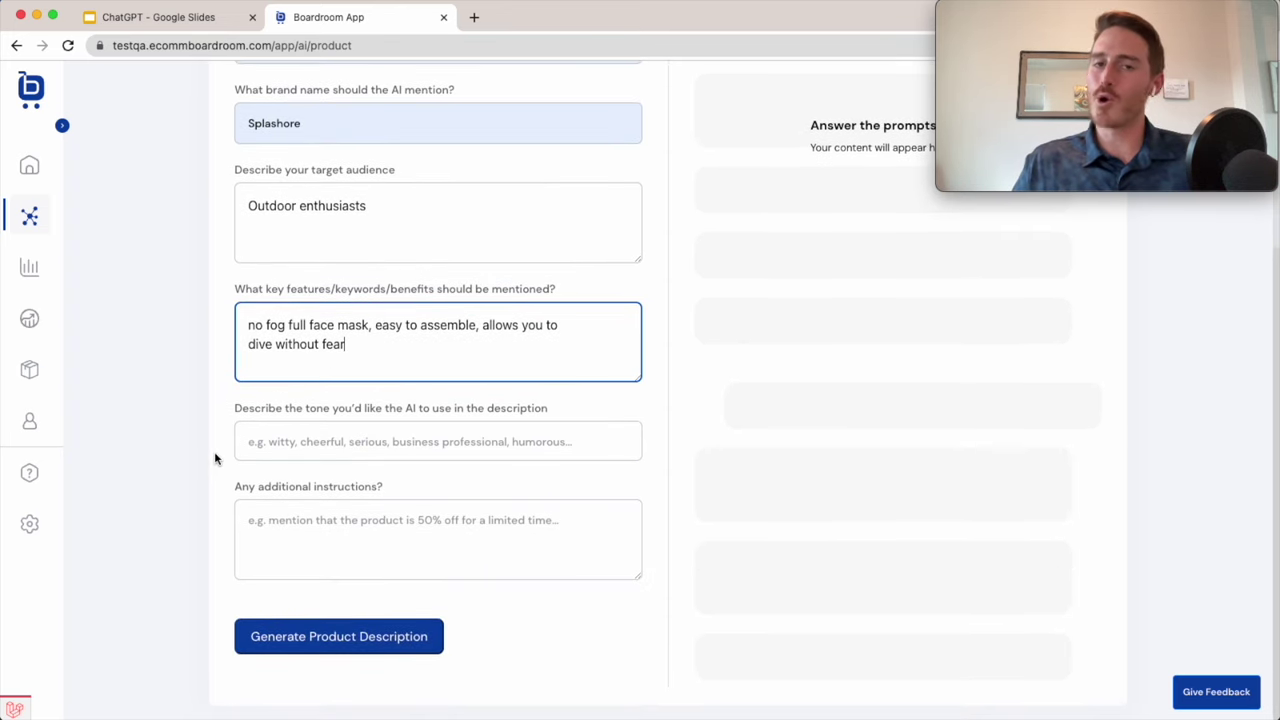
left_click(280, 450)
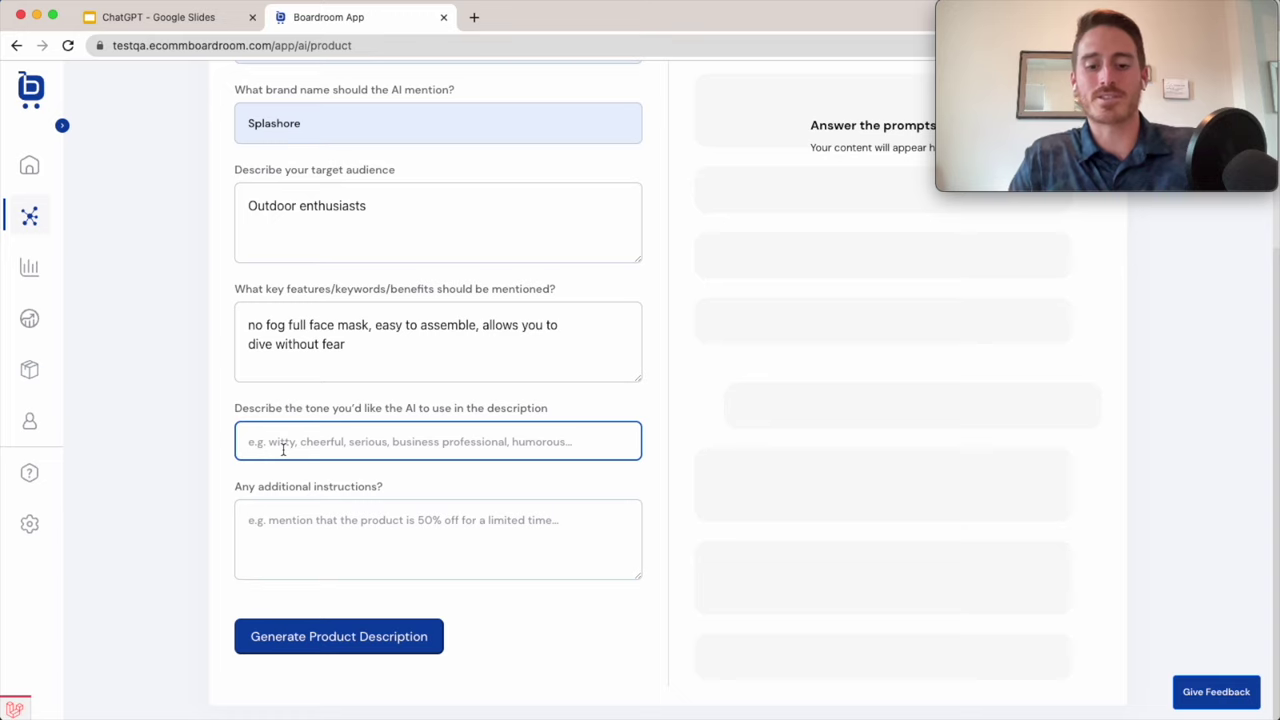
type("en")
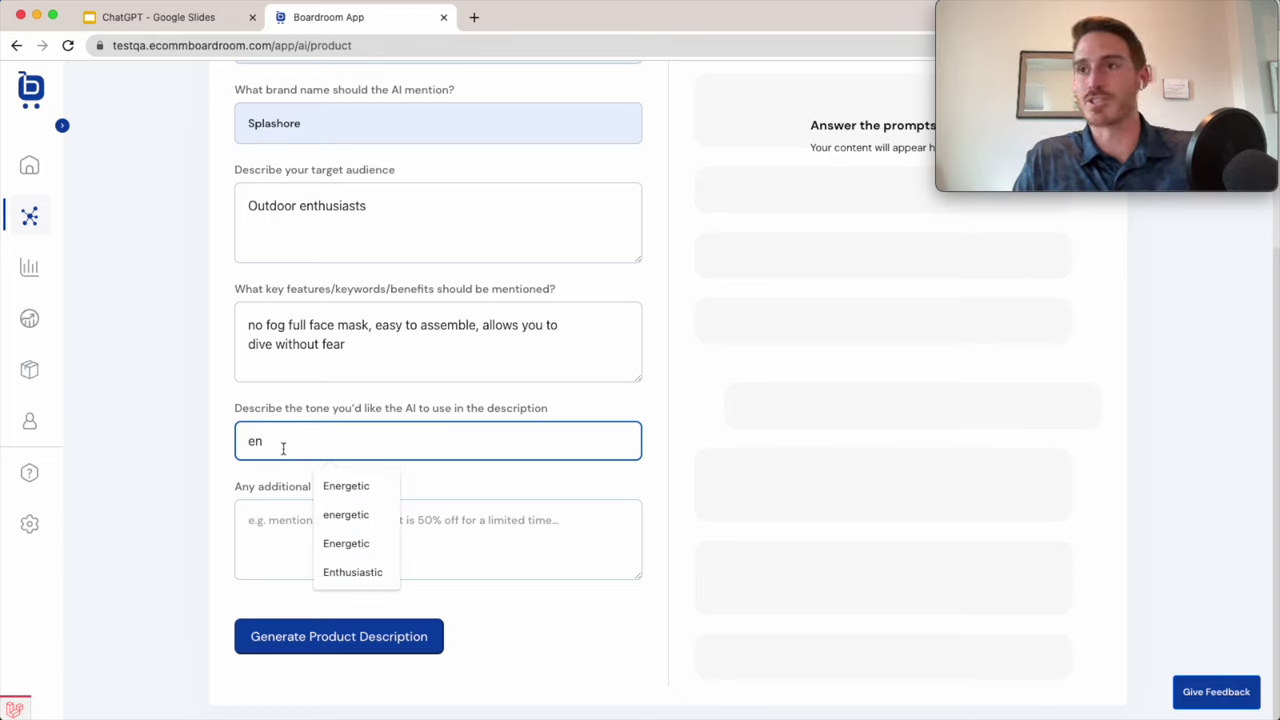
left_click(330, 485)
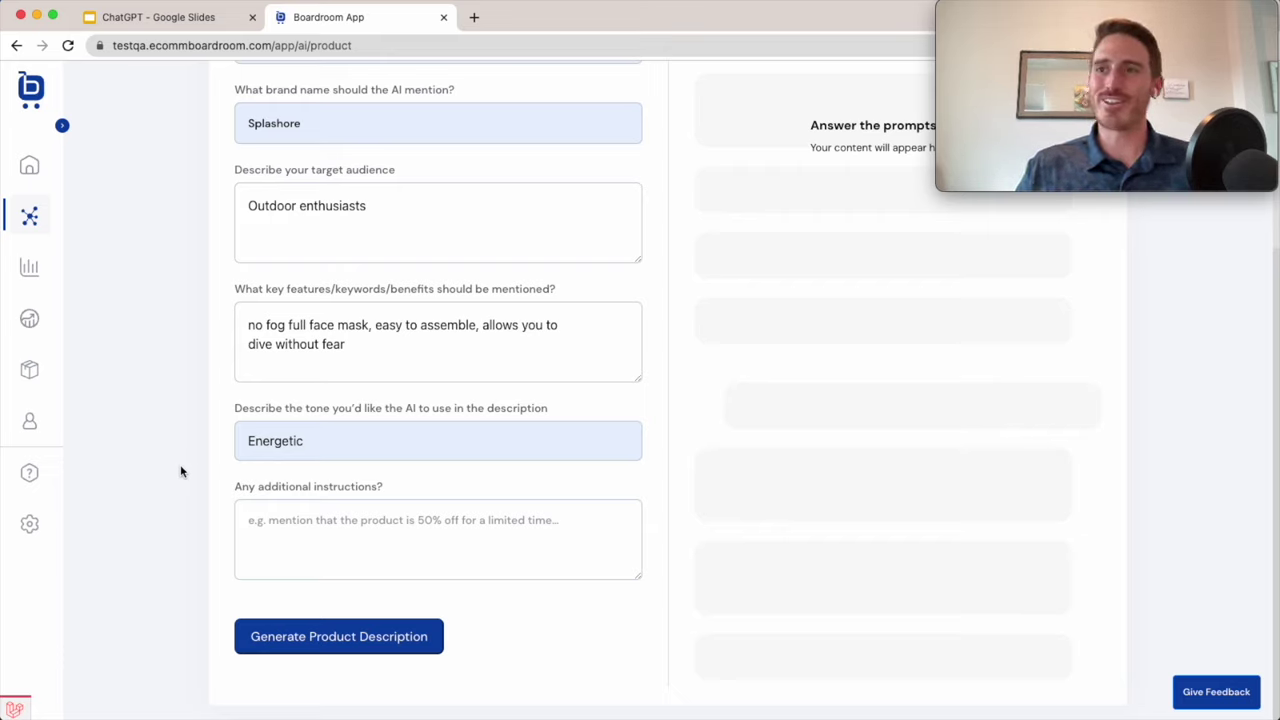
left_click(326, 537)
type("lim")
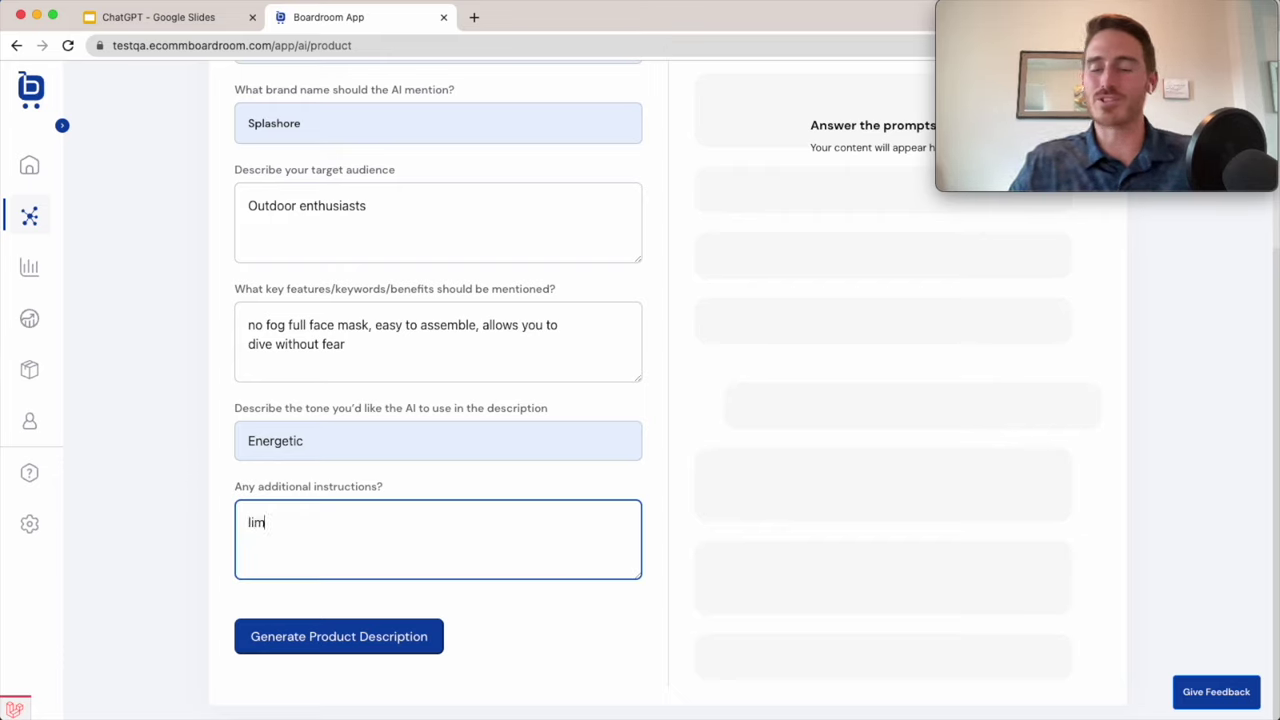
type("it to 60 words")
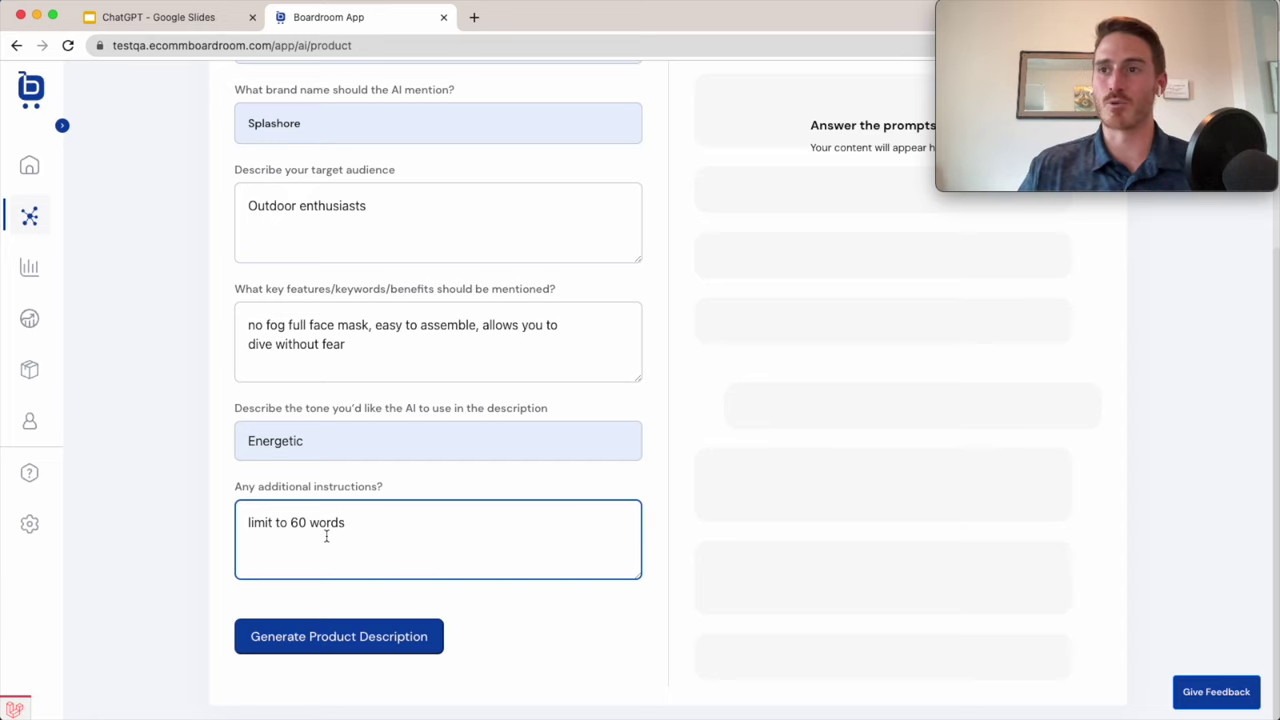
Step: Generate the Splashore Underwater Snorkel description and open it in the Edit Content editor
left_click(330, 636)
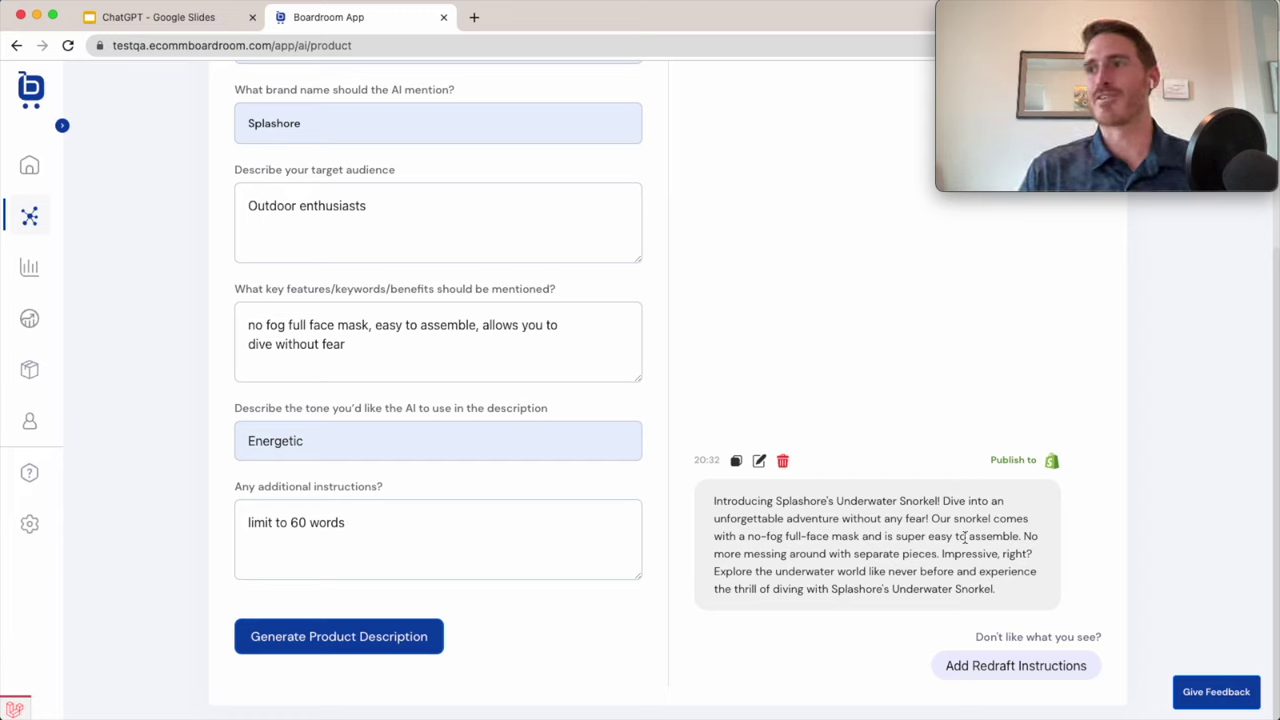
left_click(759, 462)
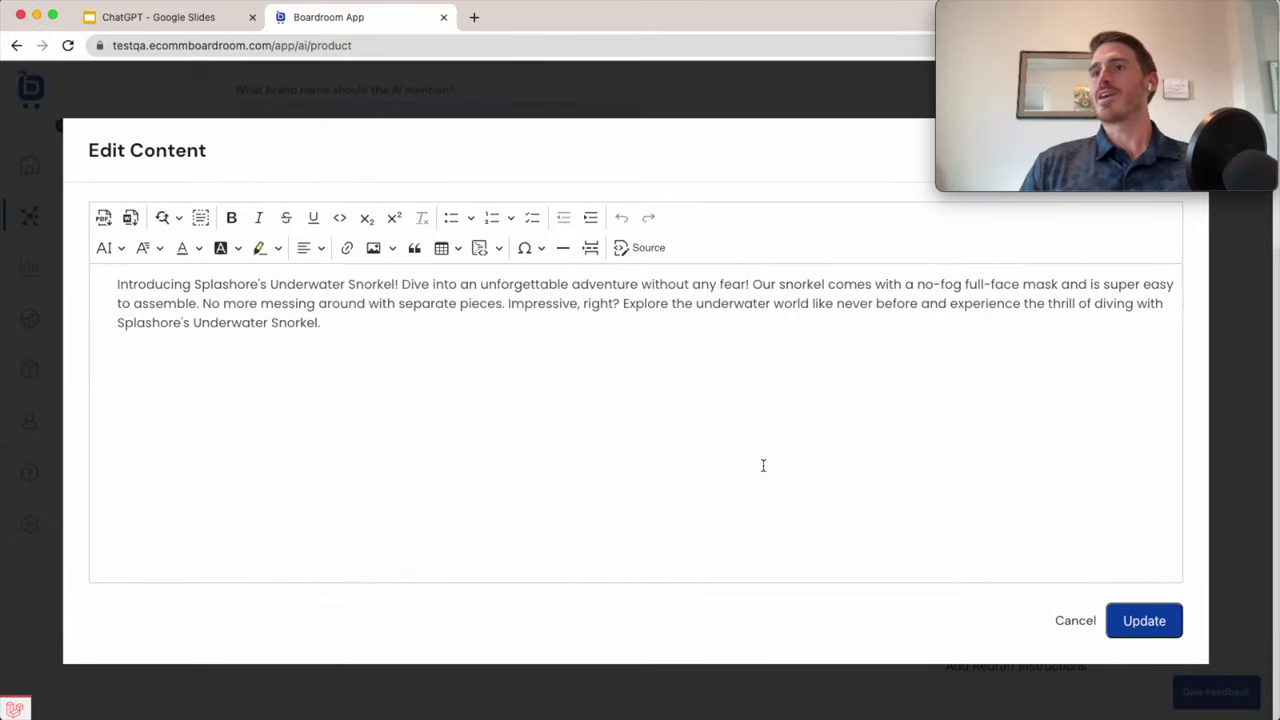
Step: Append 'tweak it', make Splashore's bold and highlighted, and save the description with Update
left_click(363, 317)
type("tweak it")
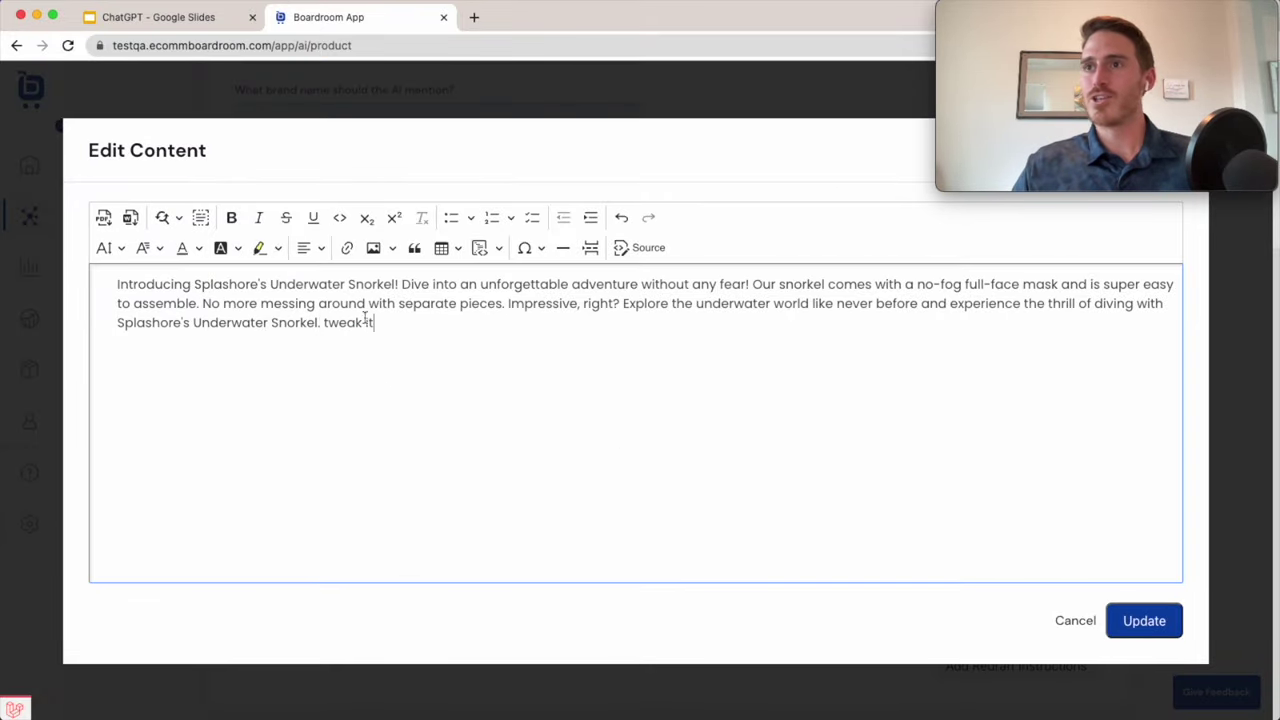
double_click(224, 284)
left_click(259, 248)
left_click(231, 217)
left_click(392, 248)
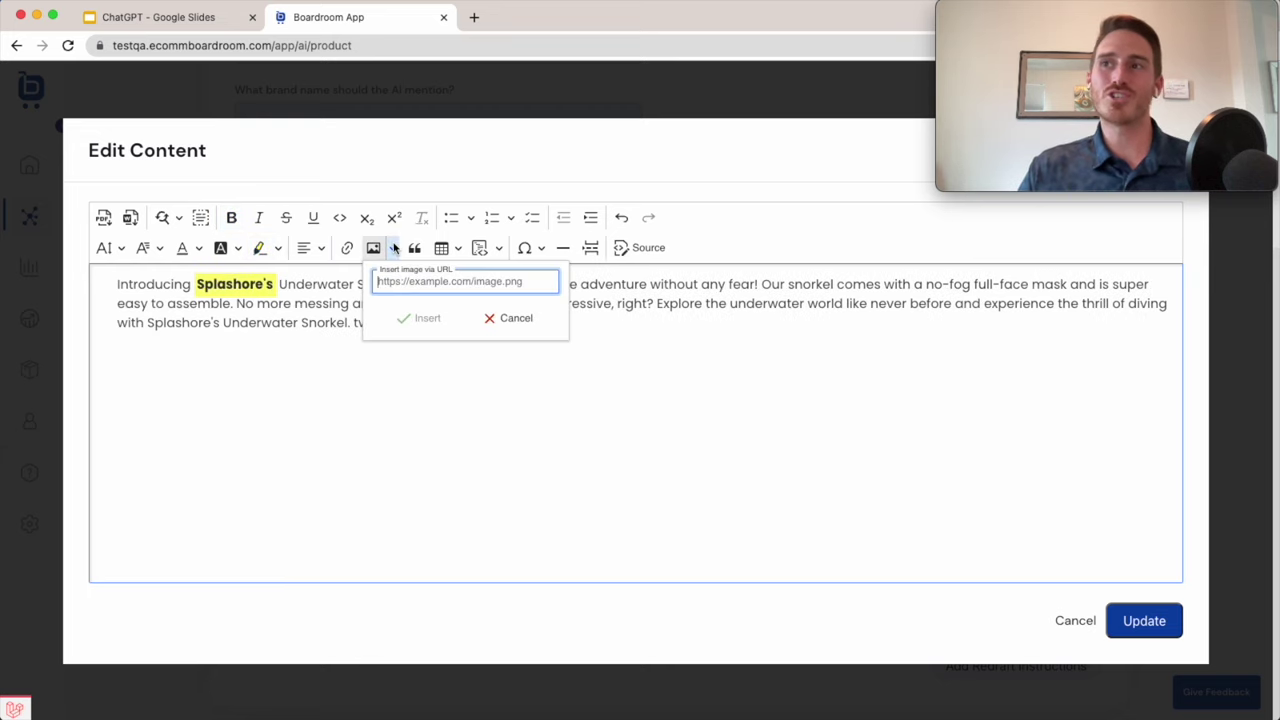
left_click(320, 305)
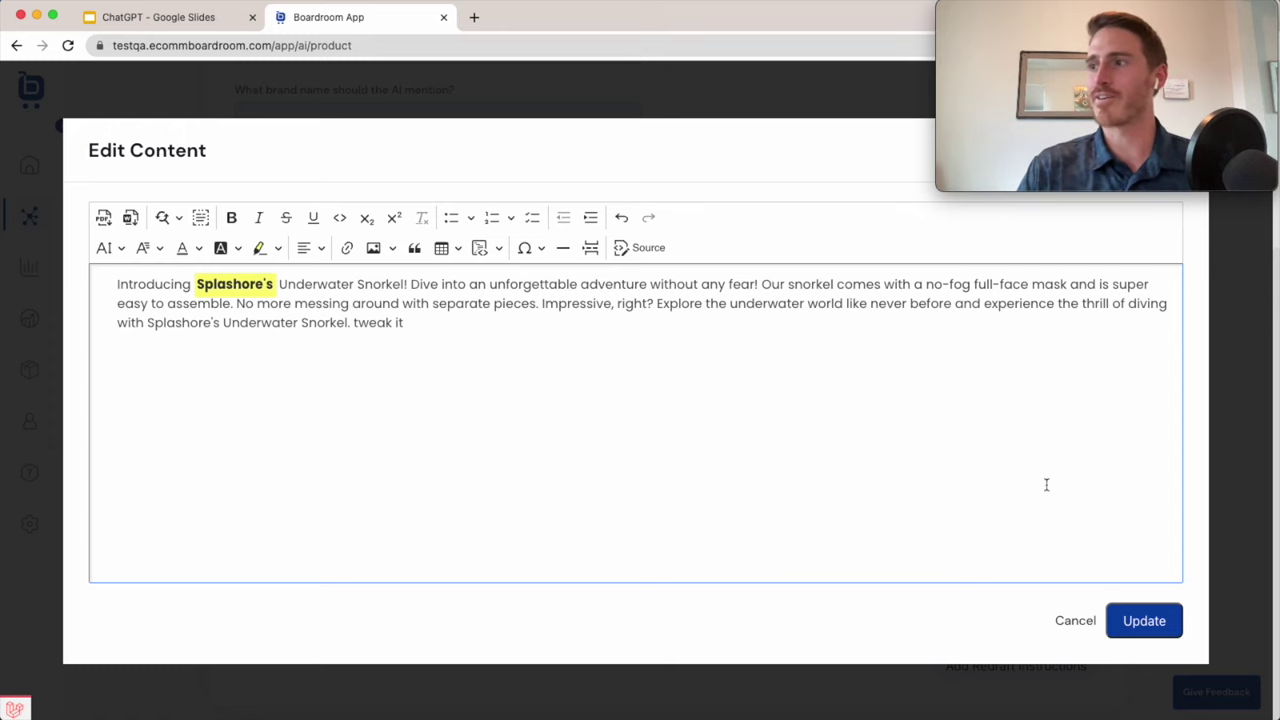
left_click(1120, 618)
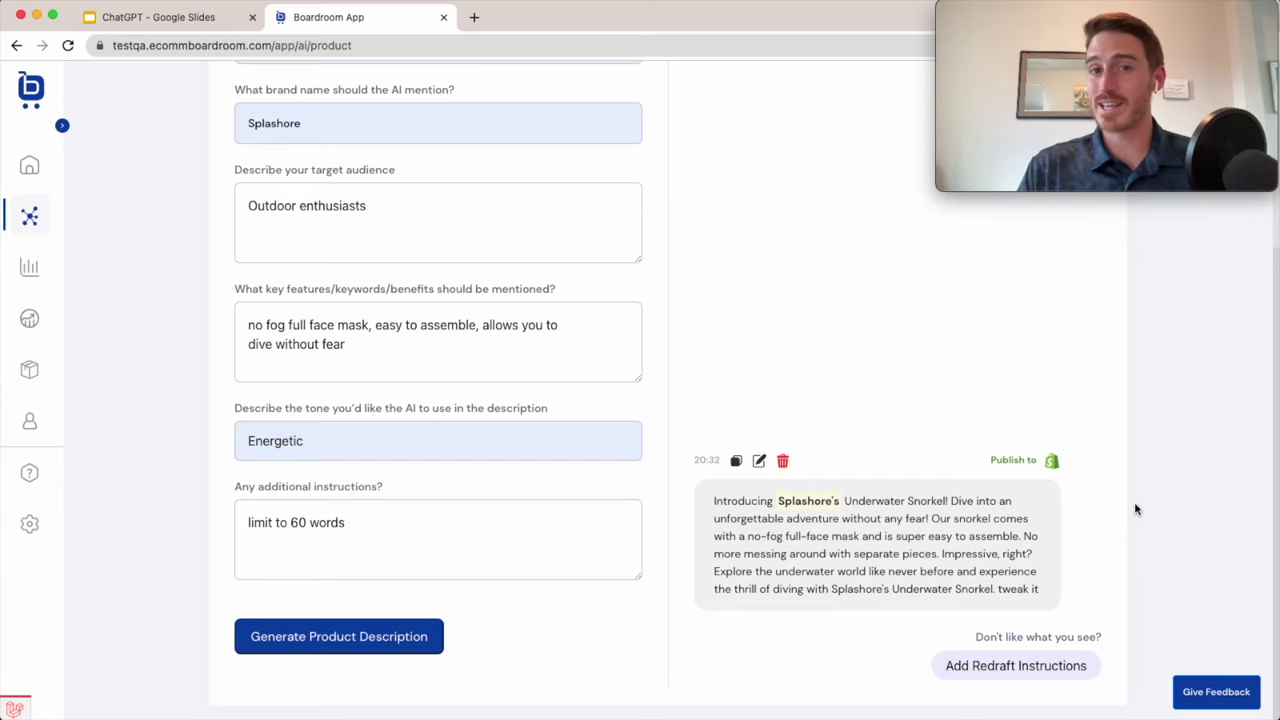
Step: Publish the description to the Underwater Snorkel (Yugenite) product on yugenite.myshopify.com
left_click(1022, 466)
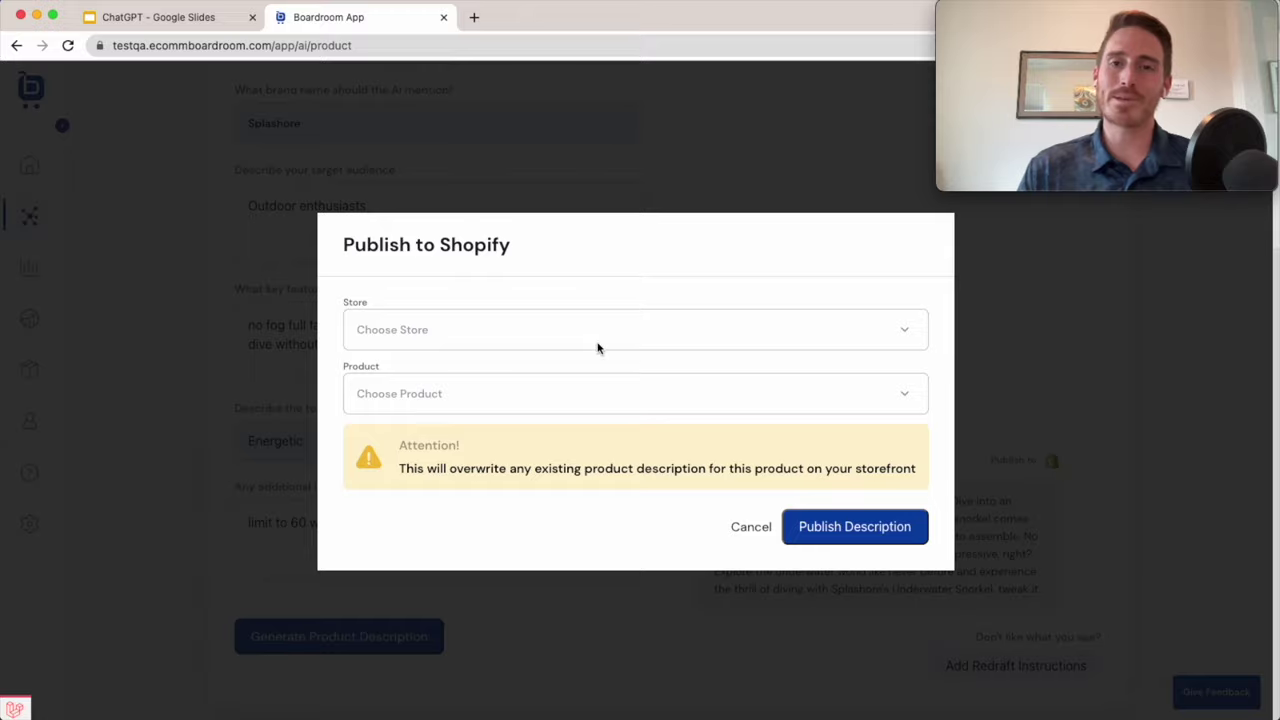
left_click(555, 337)
left_click(524, 348)
left_click(507, 390)
scroll(543, 577, "down", 15)
scroll(520, 575, "up", 10)
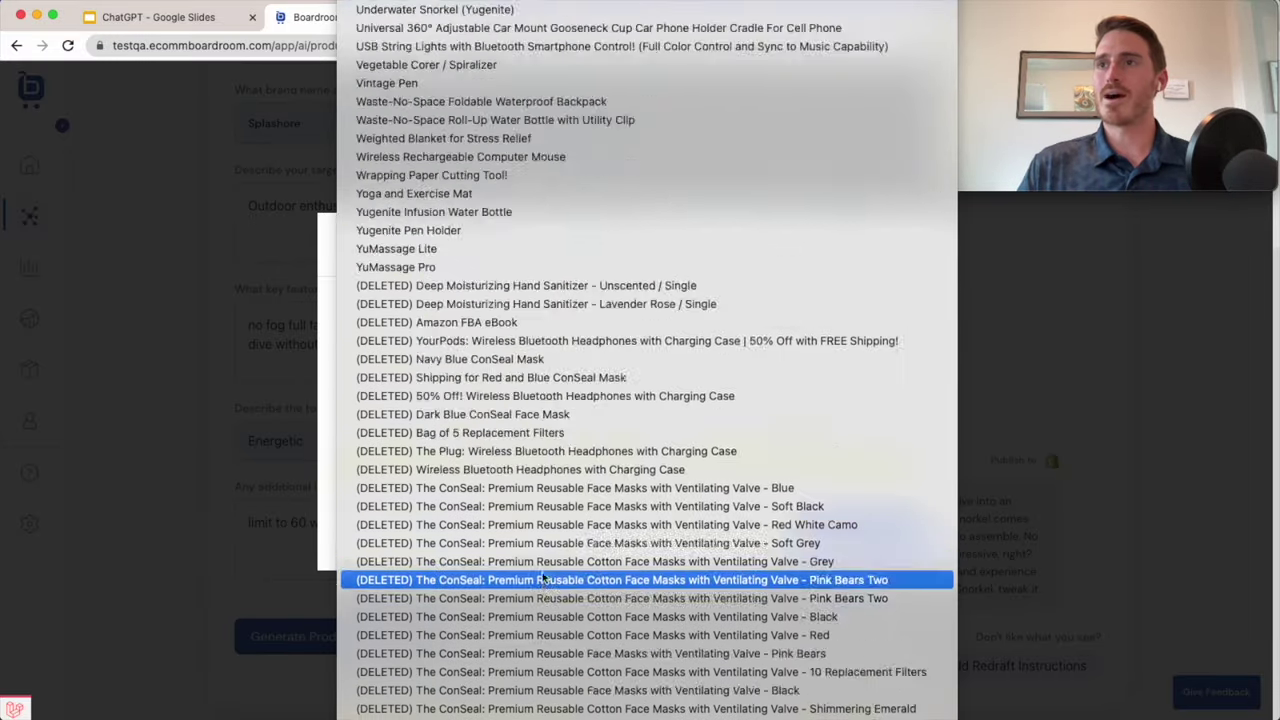
left_click(450, 449)
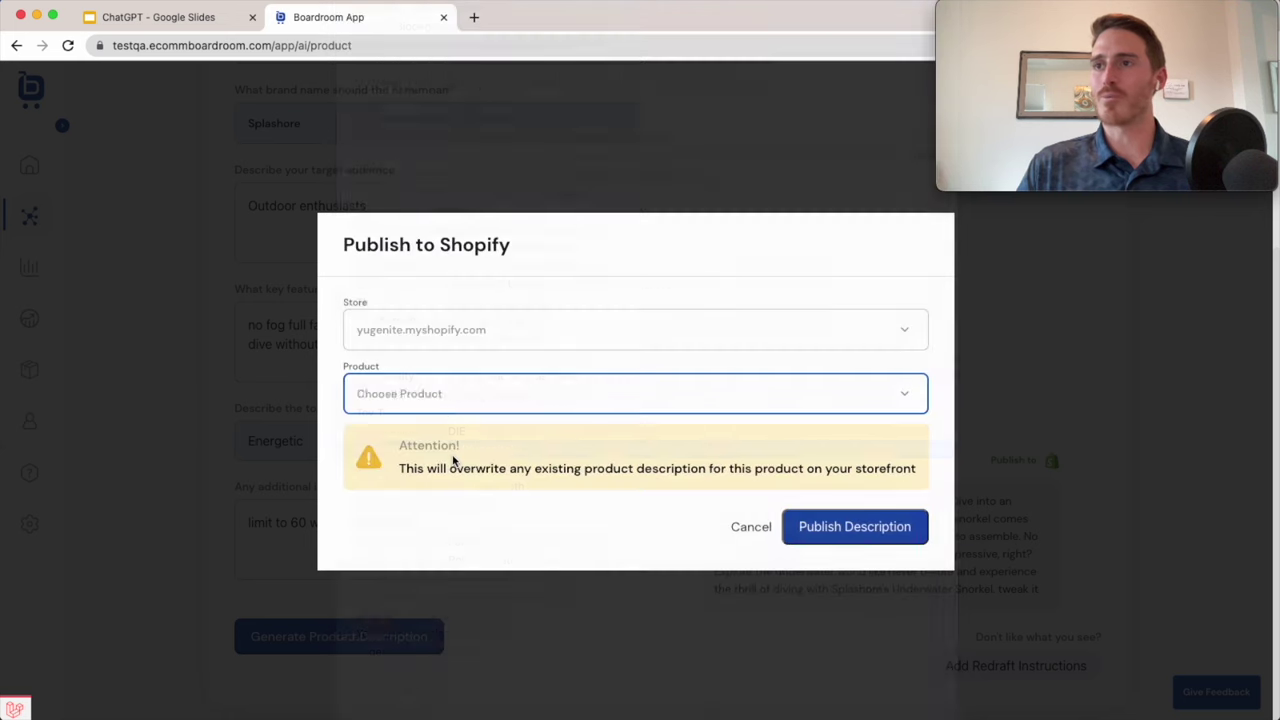
left_click(827, 522)
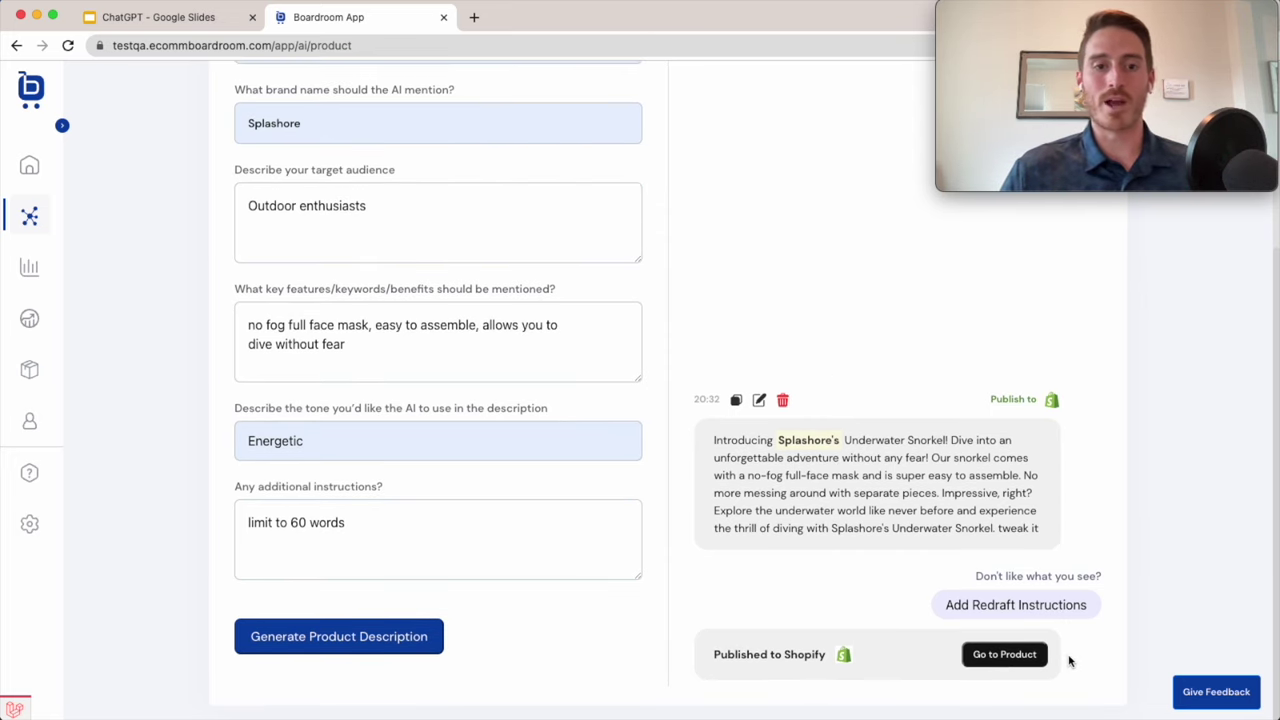
Step: Open the live Underwater Snorkel (Yugenite) product page and scroll to its Splashore description
left_click(996, 655)
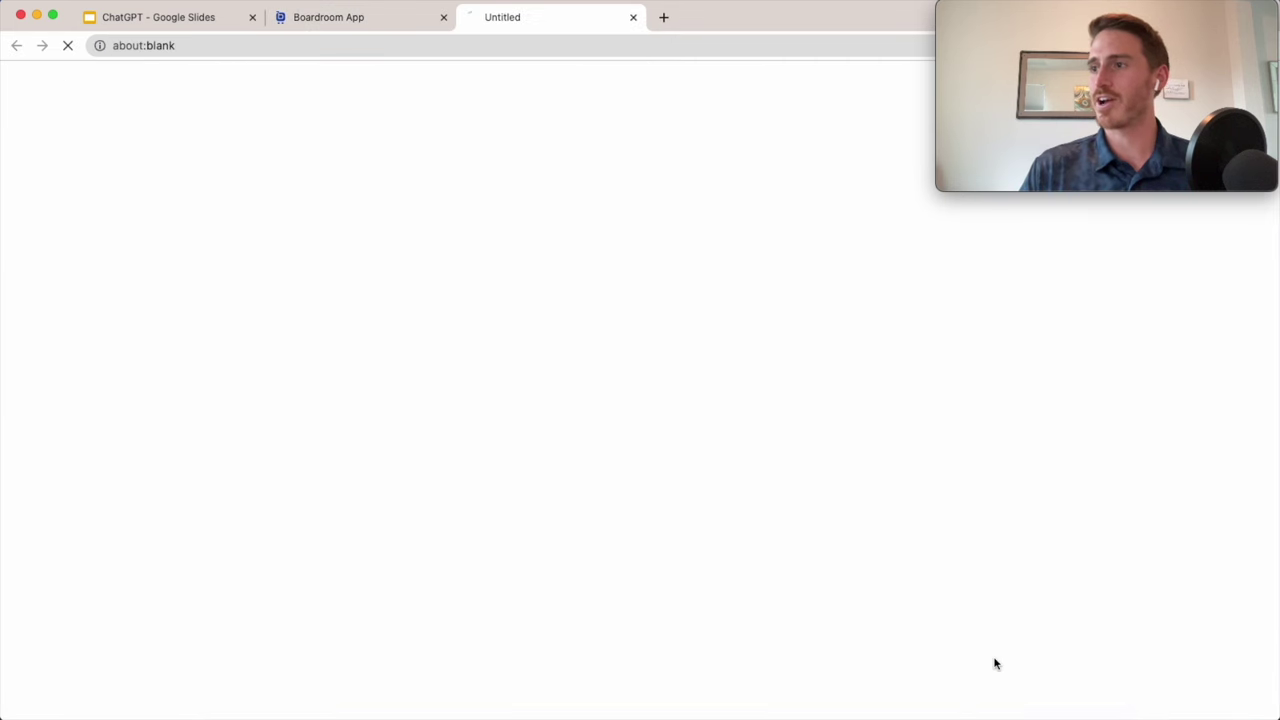
scroll(1040, 477, "down", 3)
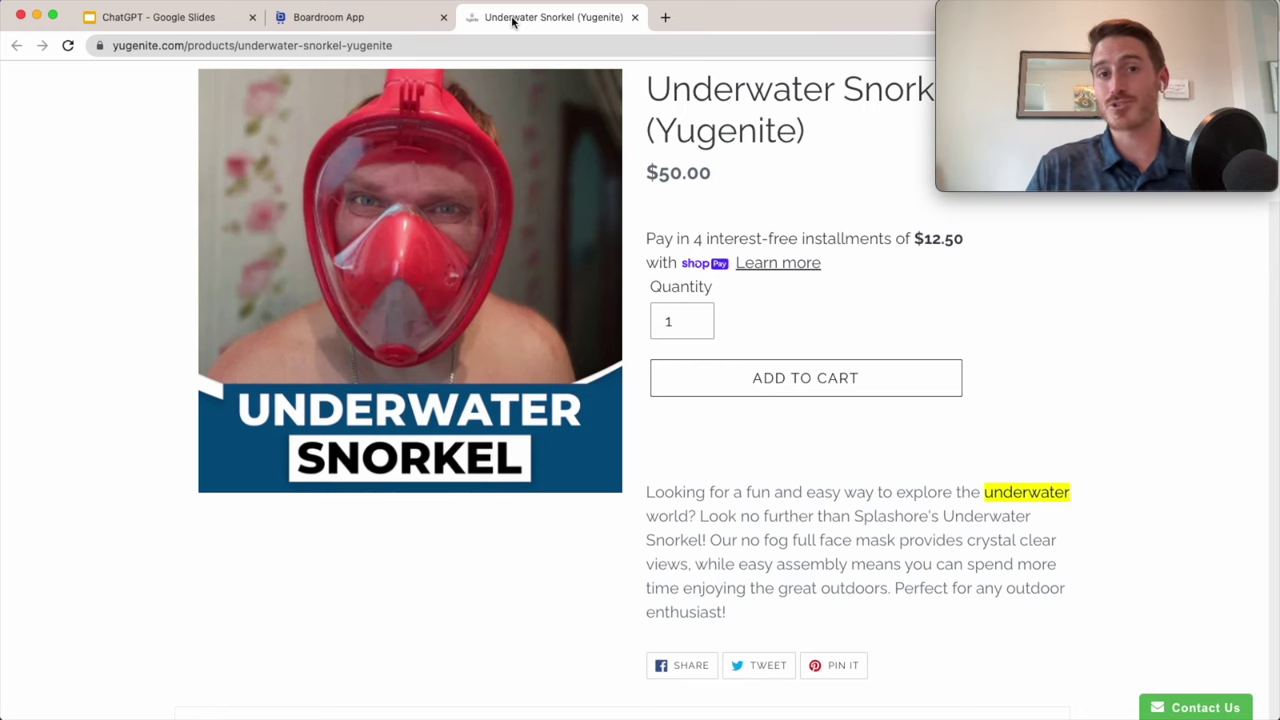
Step: Switch back to the Boardroom App tab showing the description marked Published to Shopify
left_click(354, 30)
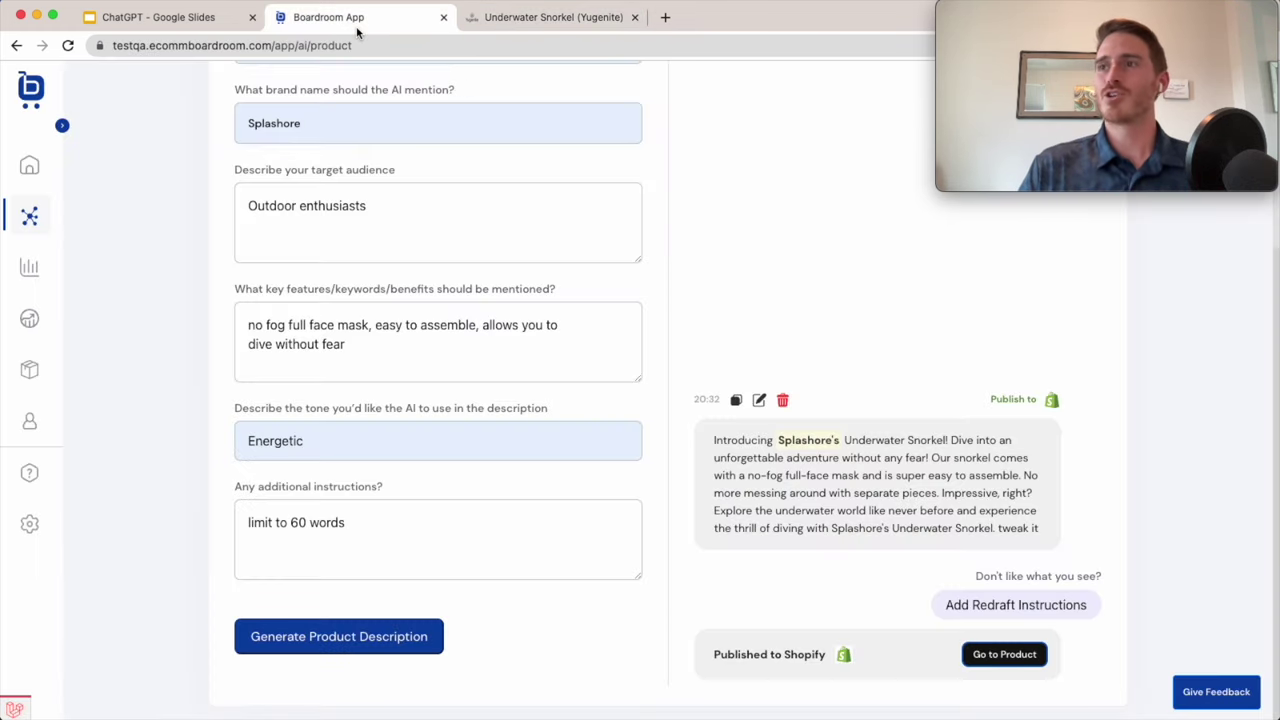